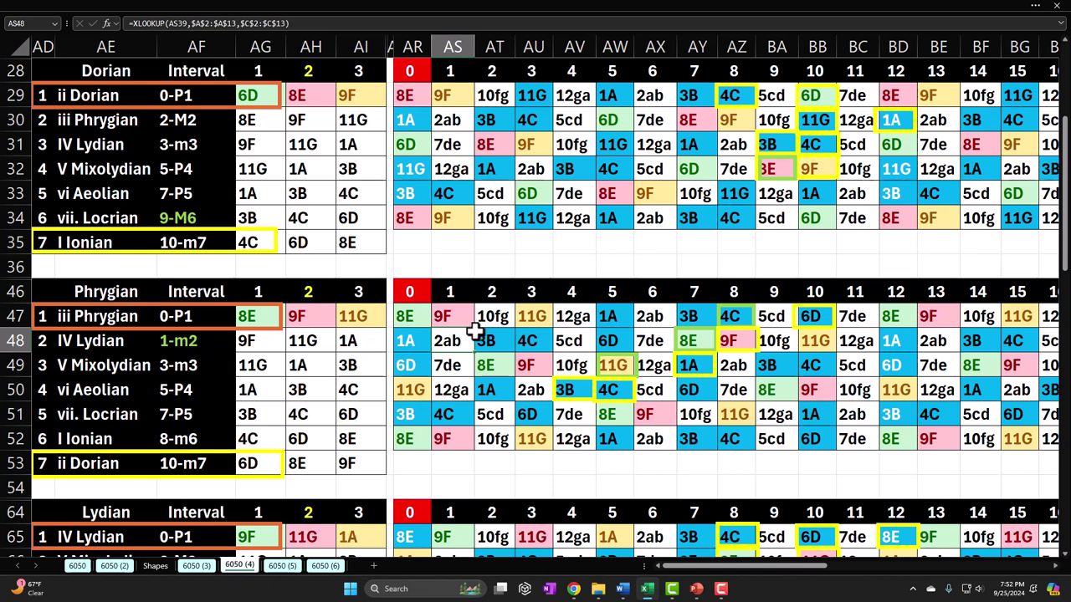
Open the 6050 (6) sheet and highlight the Mixolydian fretboard grid, including the headers for frets 9 to 13
{"action": "left_click", "coordinate": [326, 566]}
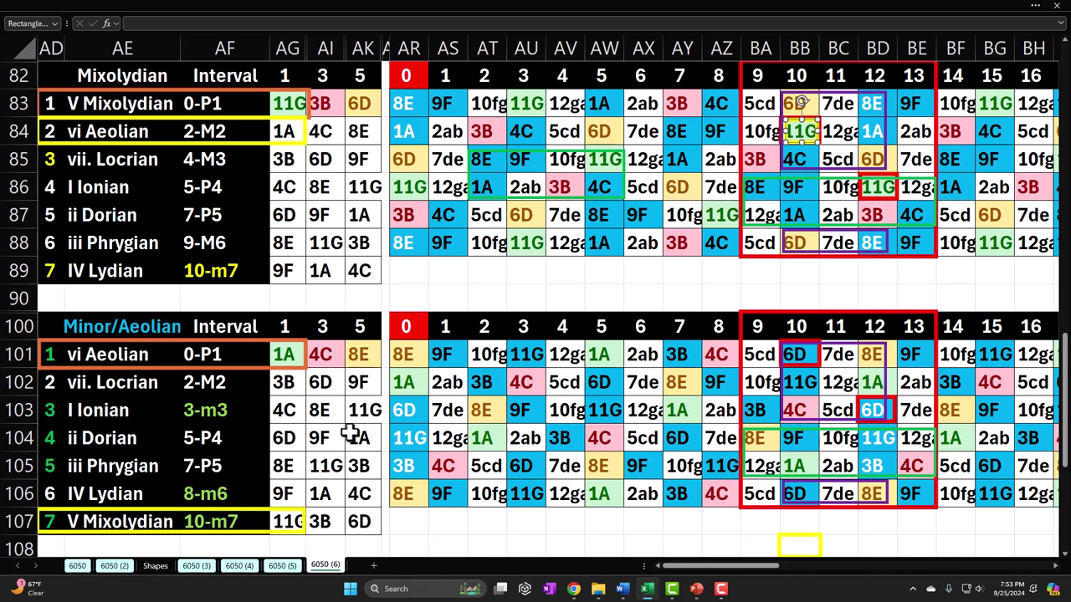
{"action": "left_click", "coordinate": [522, 292]}
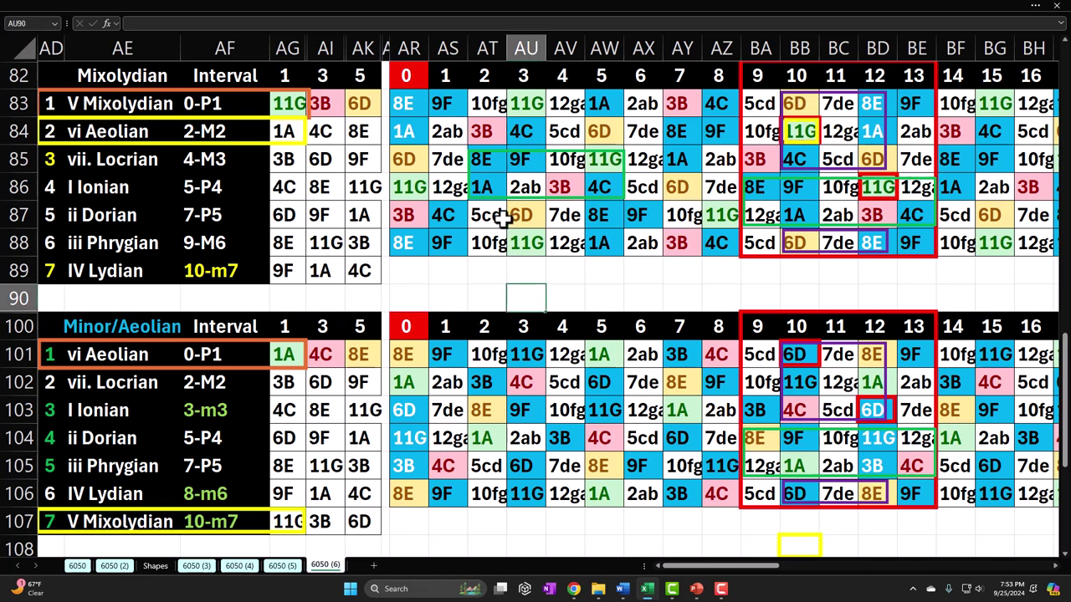
{"action": "left_click", "coordinate": [403, 102]}
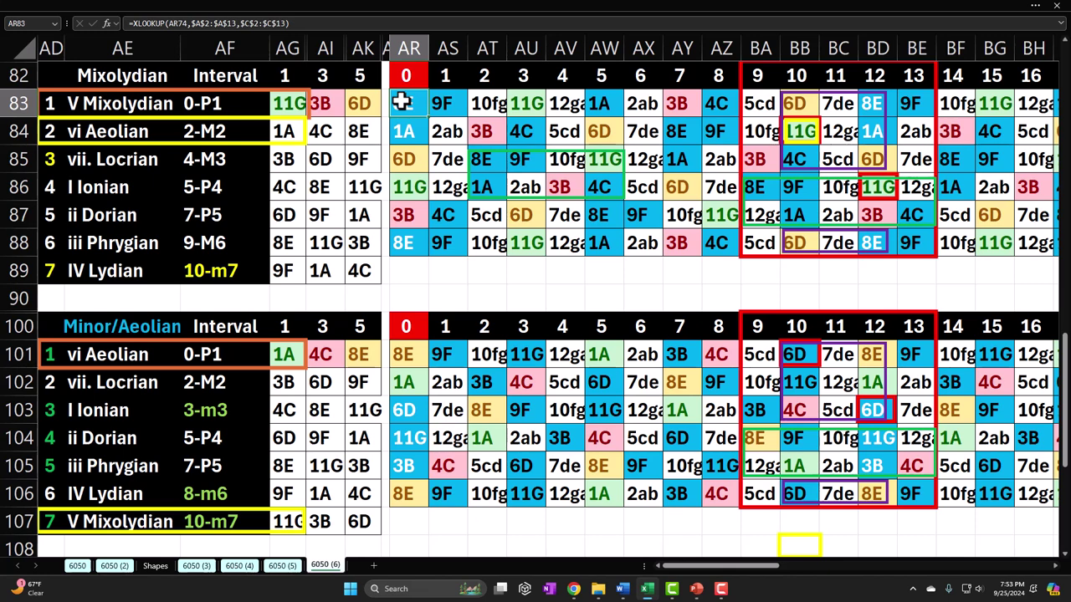
{"action": "left_click_drag", "start_coordinate": [402, 101], "coordinate": [984, 234]}
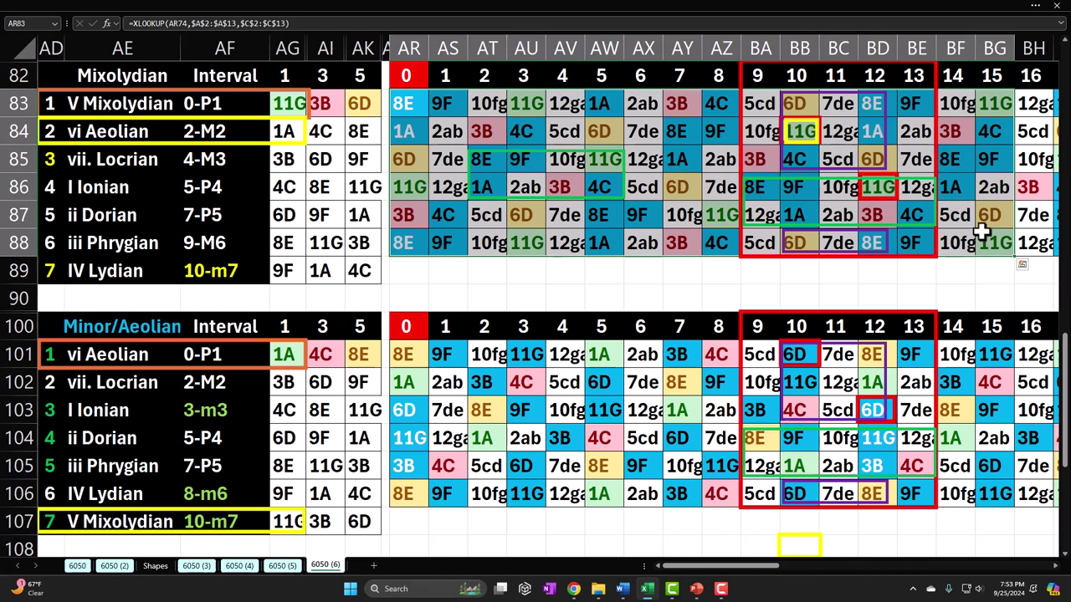
{"action": "left_click", "coordinate": [910, 295]}
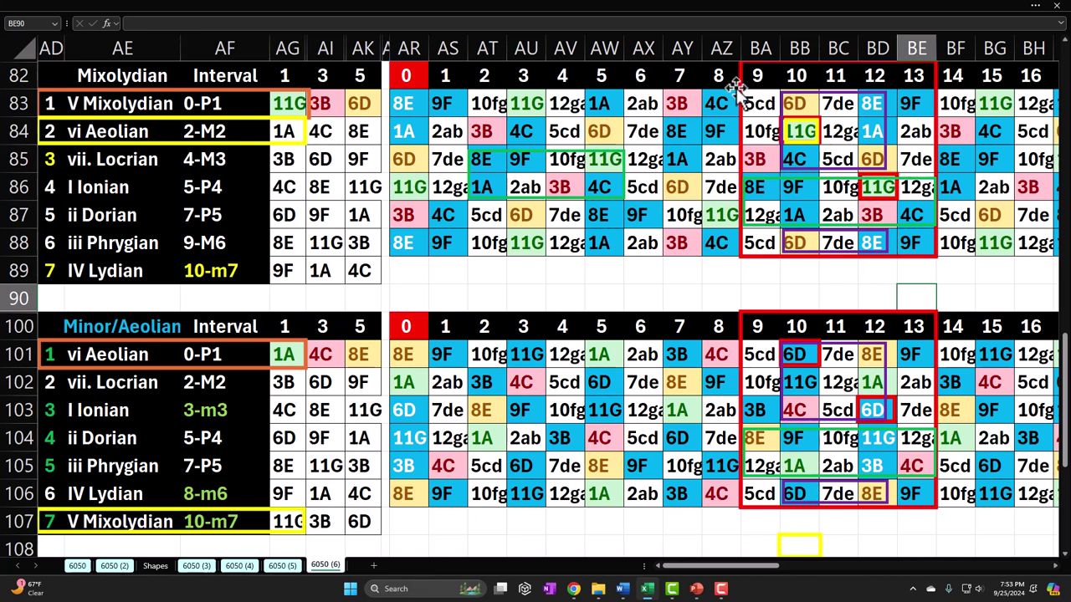
{"action": "left_click_drag", "start_coordinate": [760, 76], "coordinate": [911, 76]}
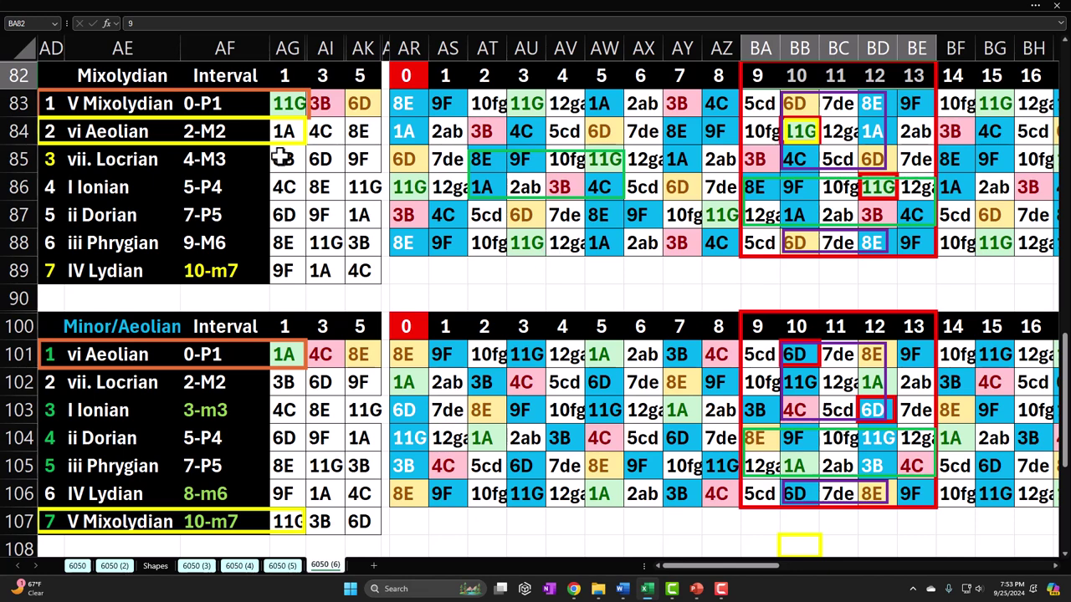
Examine the Mixolydian heading, the red frame around frets 9 to 13, and the V Mixolydian, I Ionian and IV Lydian entries
{"action": "left_click", "coordinate": [157, 73]}
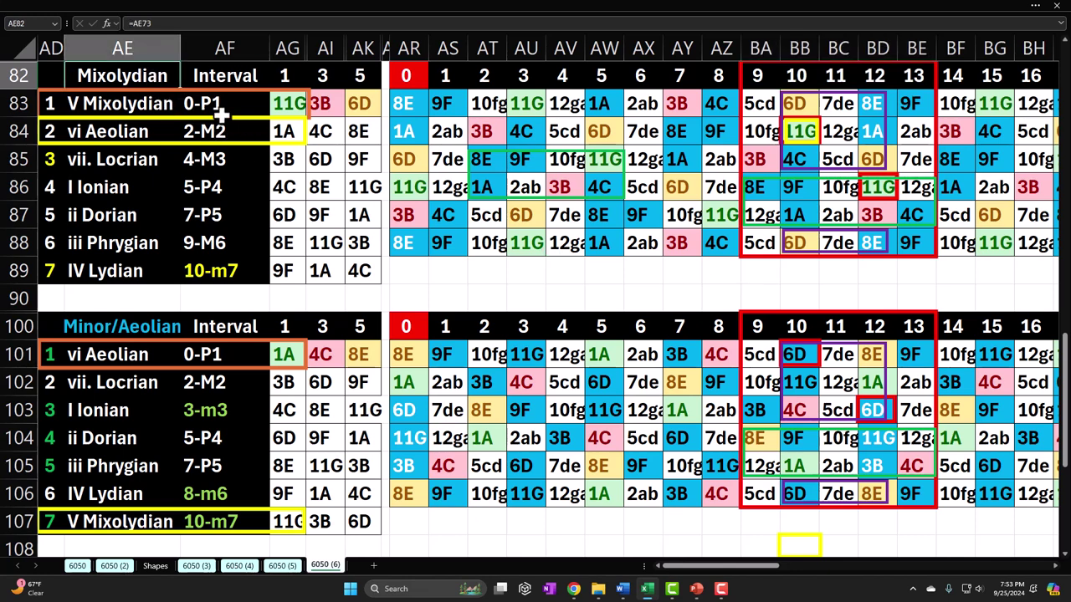
{"action": "left_click", "coordinate": [742, 108]}
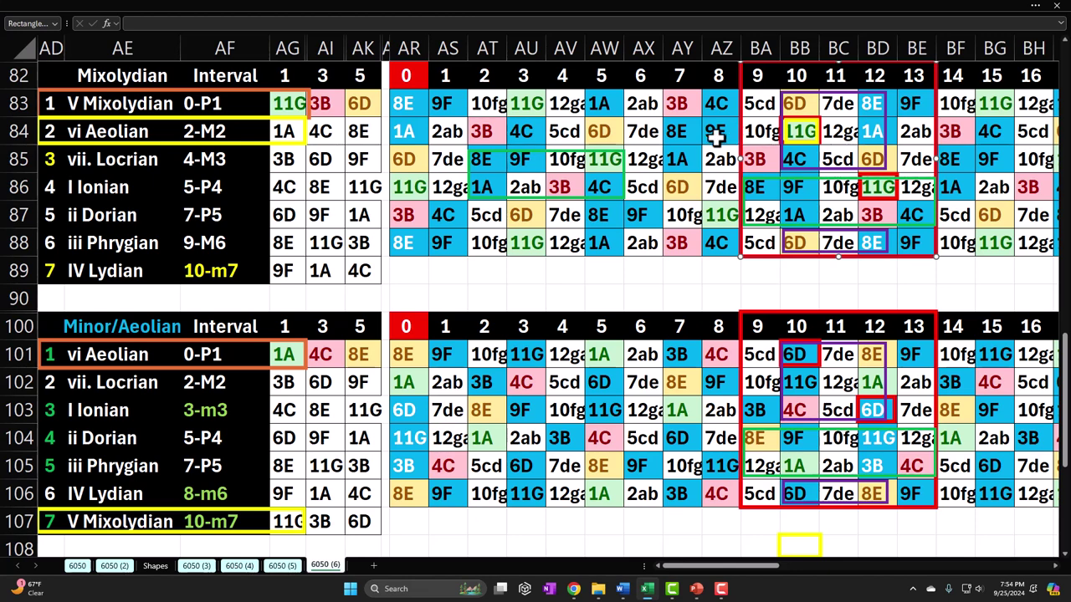
{"action": "left_click", "coordinate": [131, 101]}
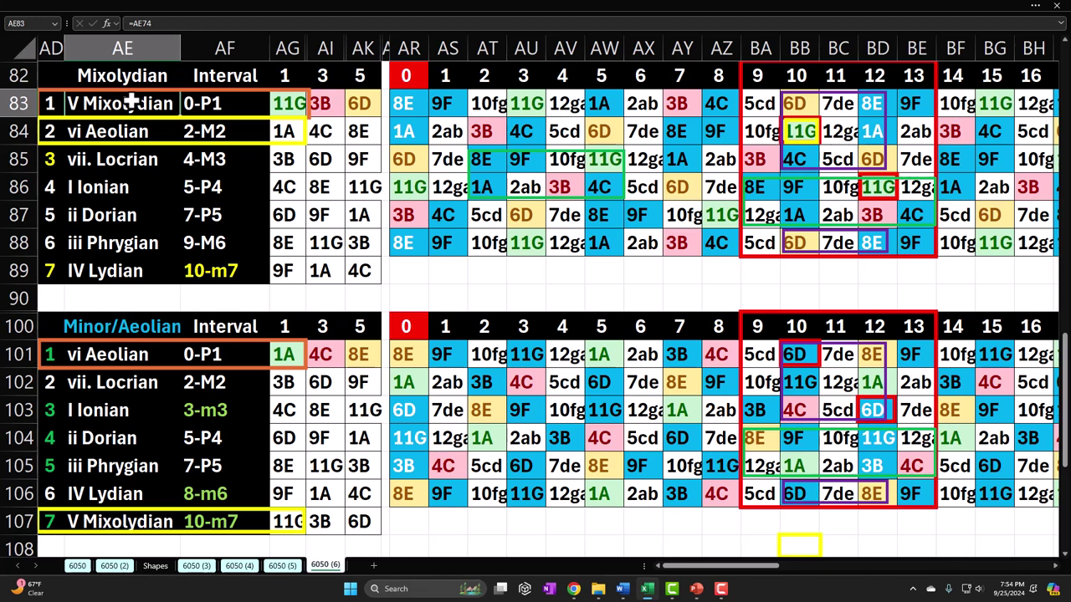
{"action": "left_click", "coordinate": [209, 269]}
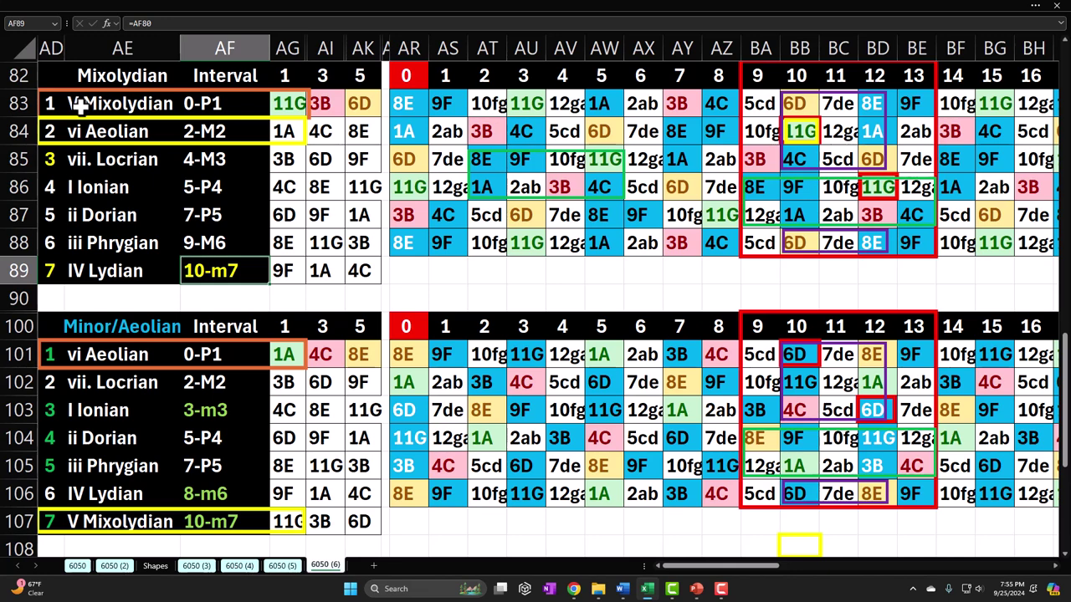
{"action": "left_click", "coordinate": [102, 189]}
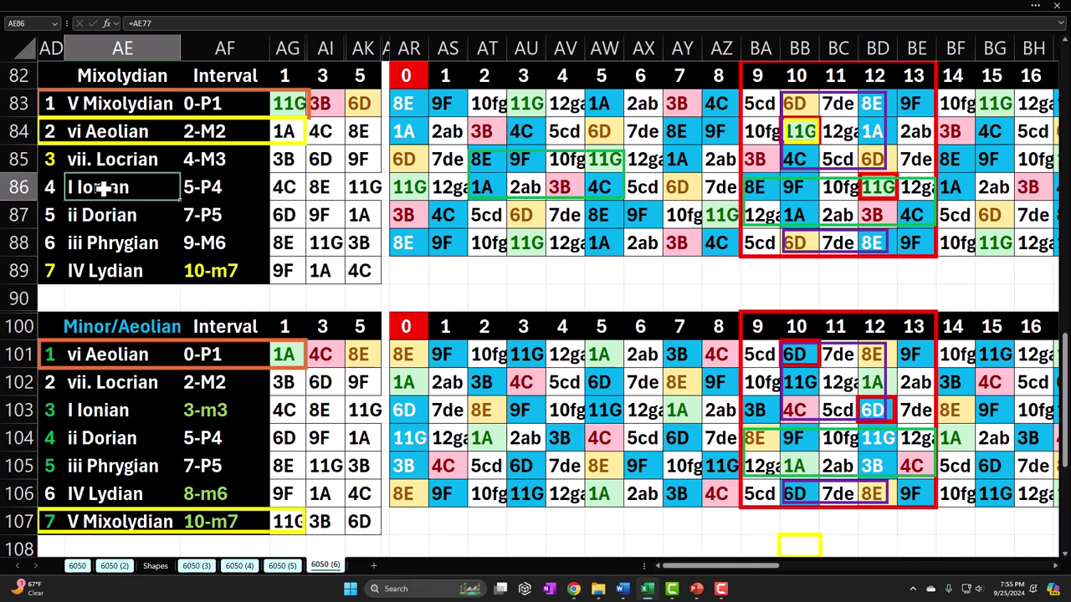
{"action": "left_click", "coordinate": [109, 100]}
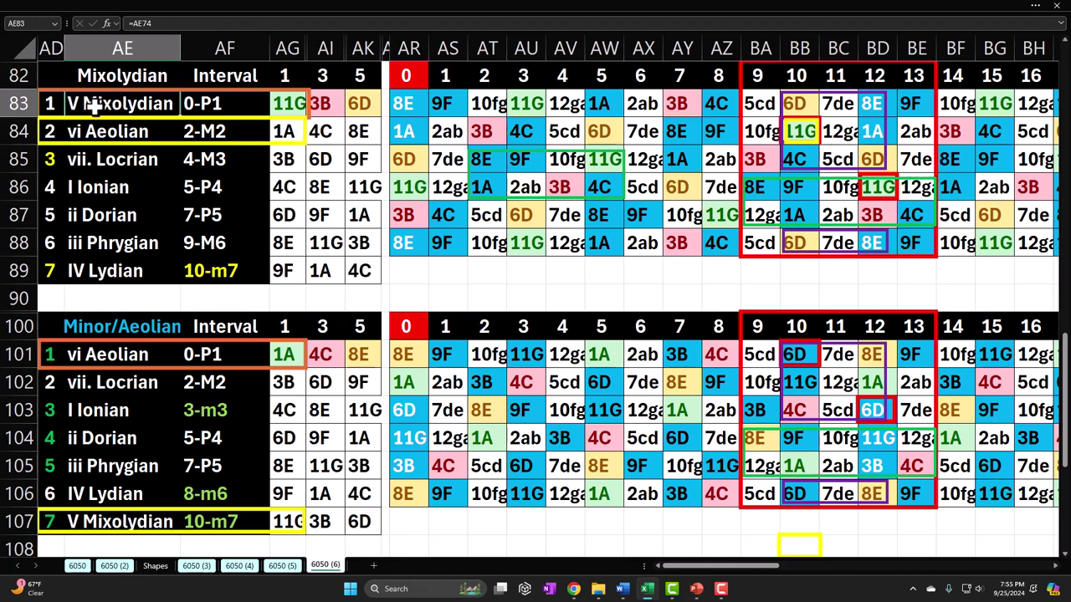
{"action": "left_click", "coordinate": [103, 74]}
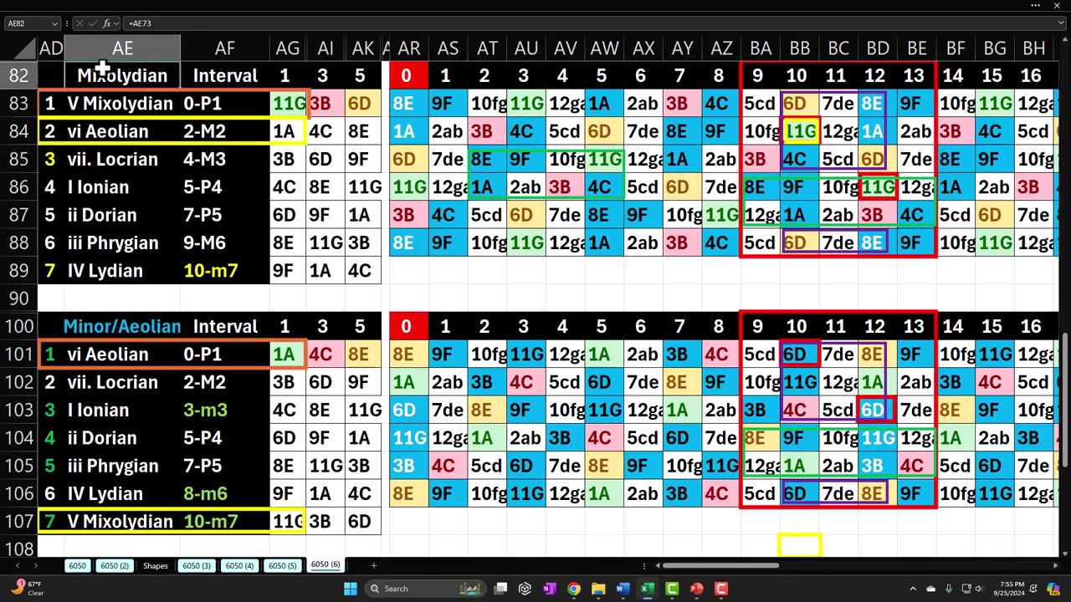
Review the Mixolydian table's degree numbers in AD83:AD89 and its intervals in AF83:AF89, comparing V Mixolydian with I Ionian
{"action": "left_click_drag", "start_coordinate": [52, 102], "coordinate": [47, 268]}
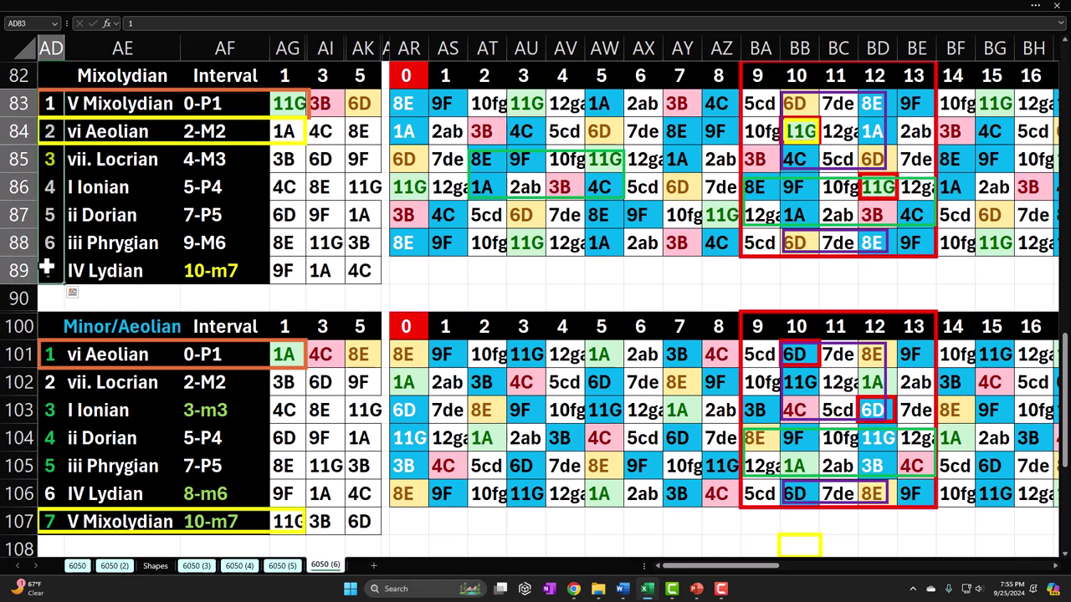
{"action": "left_click", "coordinate": [111, 103]}
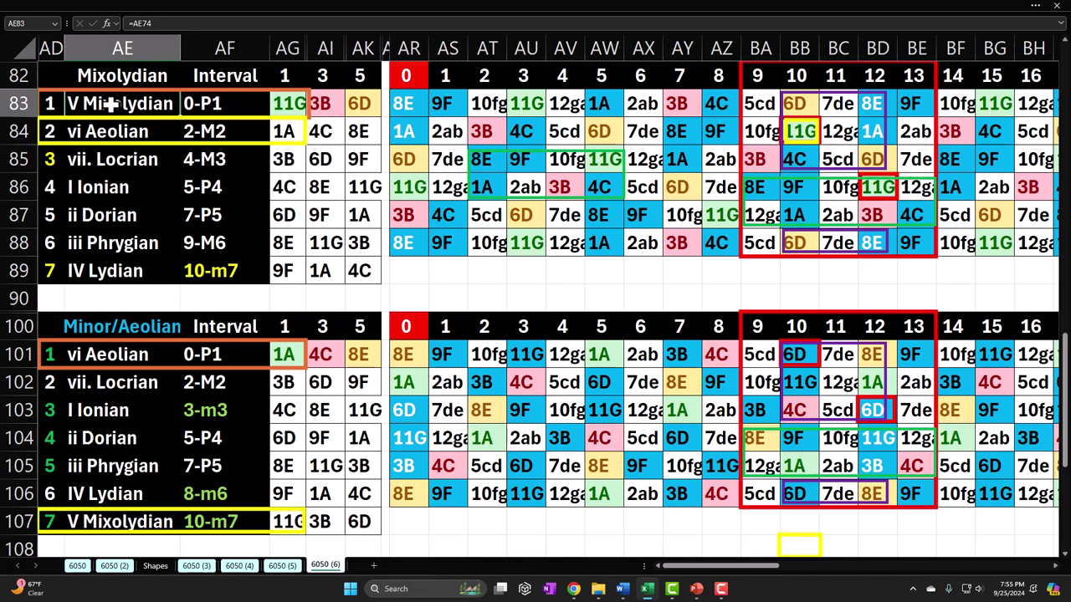
{"action": "left_click", "coordinate": [111, 189]}
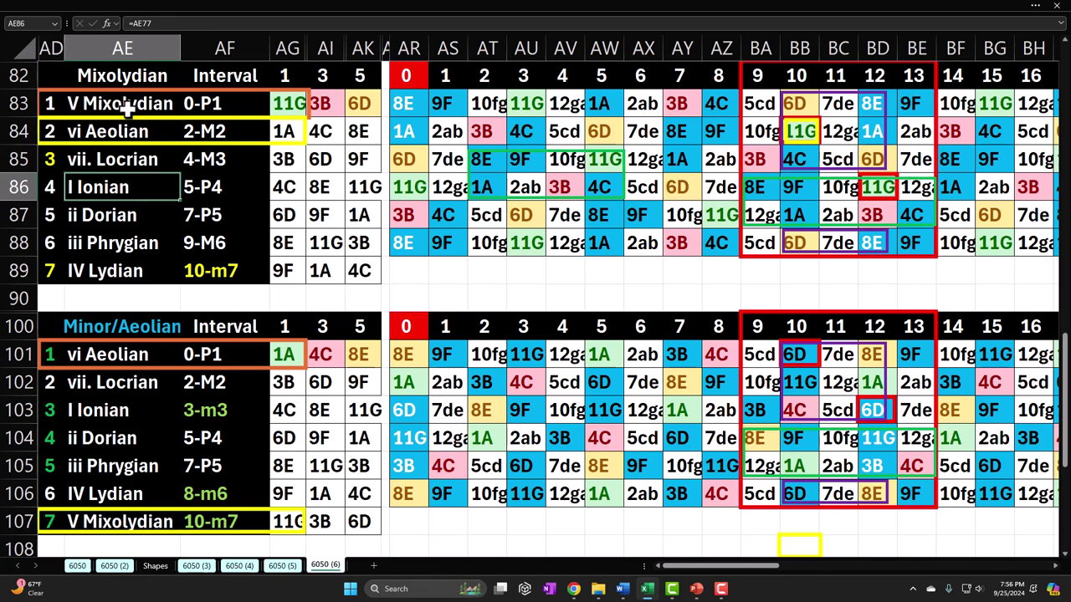
{"action": "left_click_drag", "start_coordinate": [246, 106], "coordinate": [234, 267]}
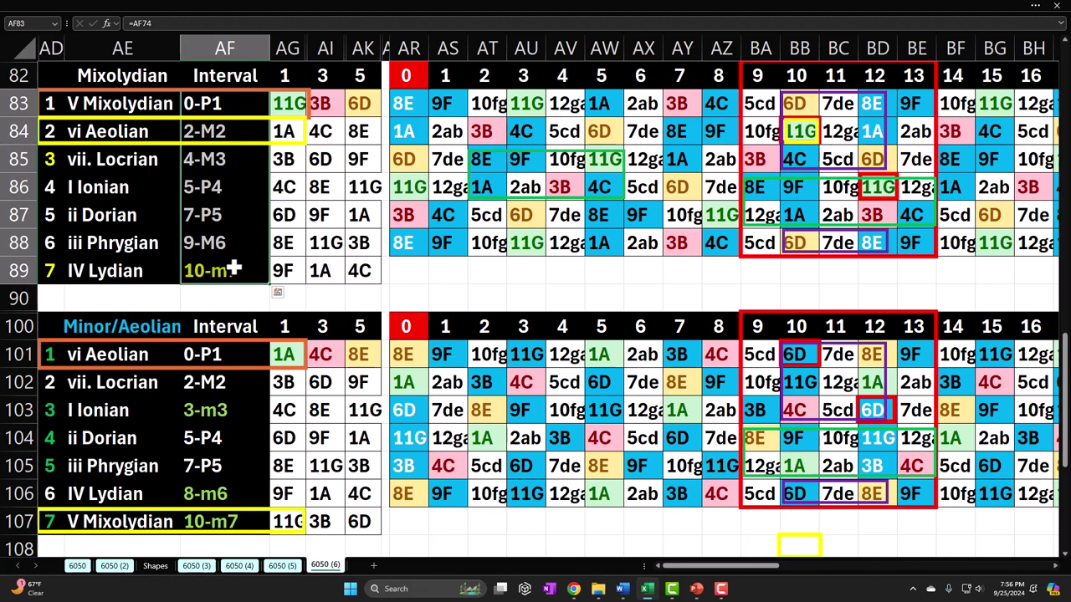
{"action": "left_click", "coordinate": [234, 267]}
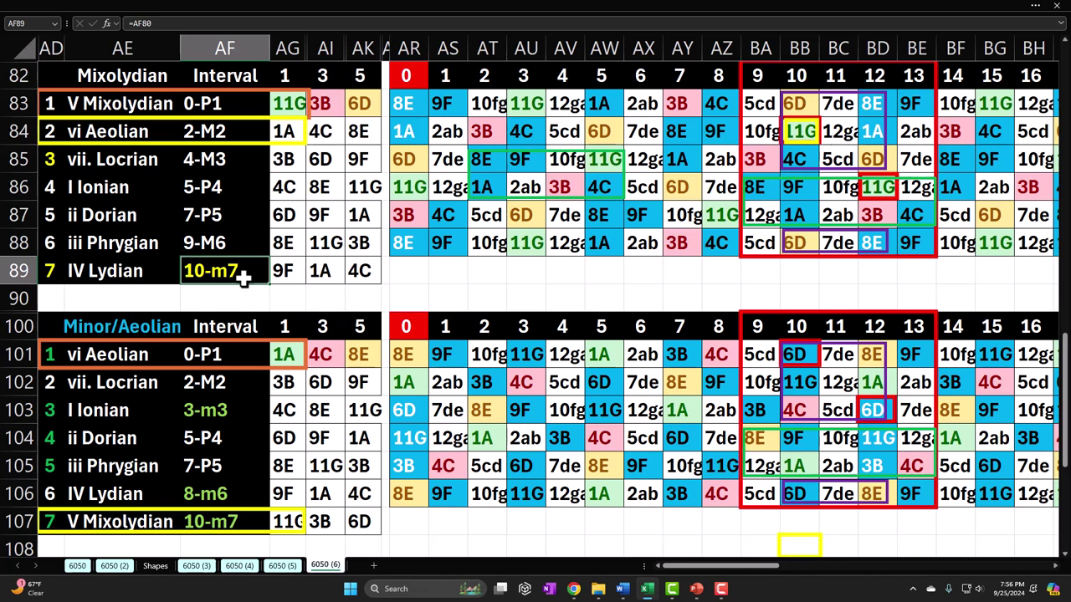
Compare the red-framed position at frets 9 to 13 with the rest of the Mixolydian fretboard from fret 0
{"action": "left_click", "coordinate": [741, 77]}
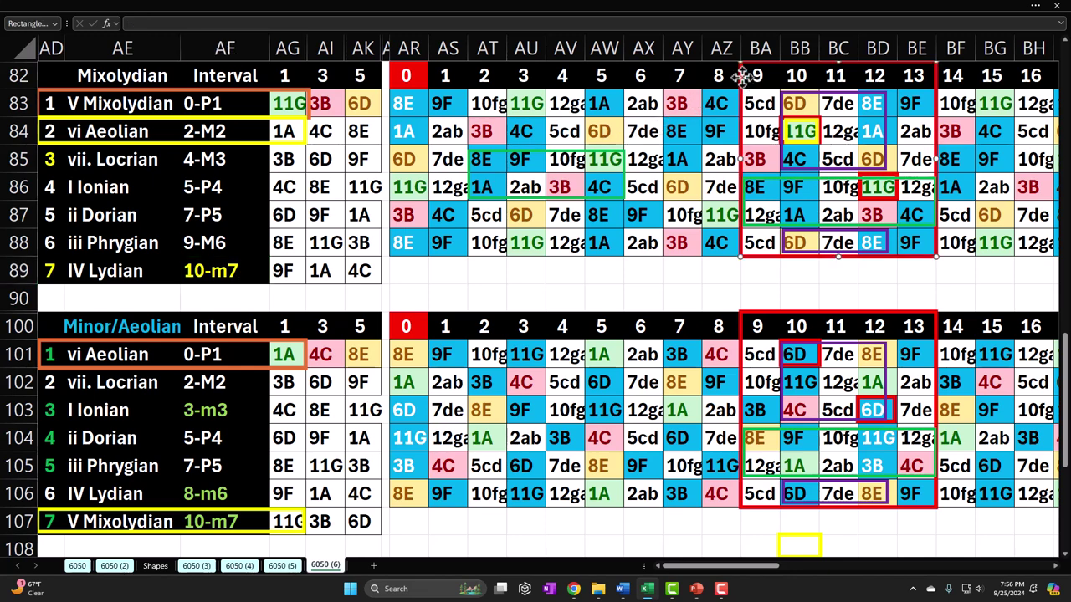
{"action": "left_click_drag", "start_coordinate": [409, 74], "coordinate": [898, 239]}
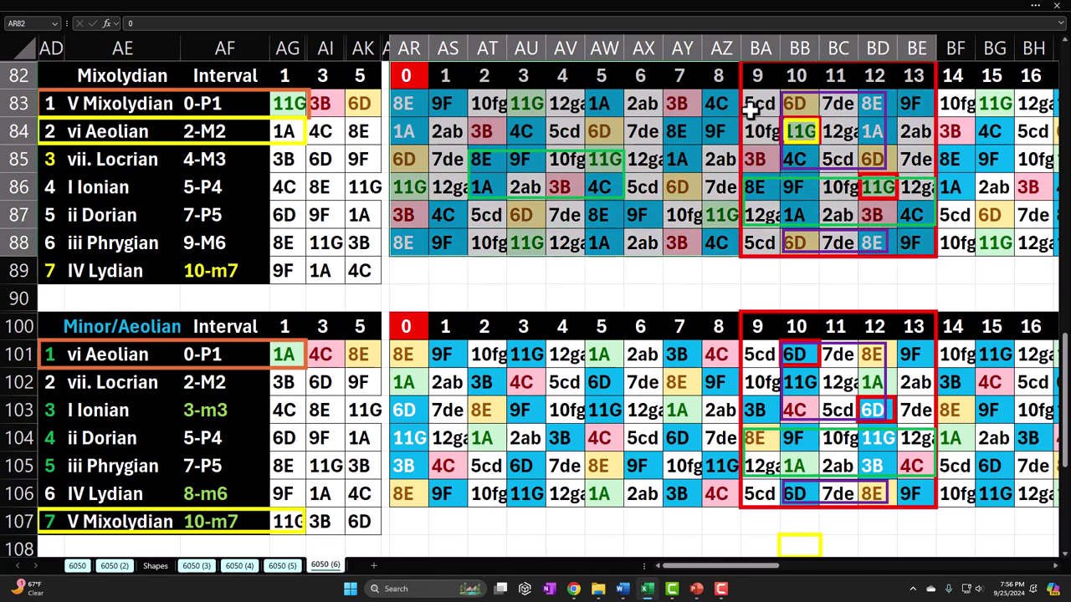
{"action": "left_click_drag", "start_coordinate": [758, 104], "coordinate": [910, 241]}
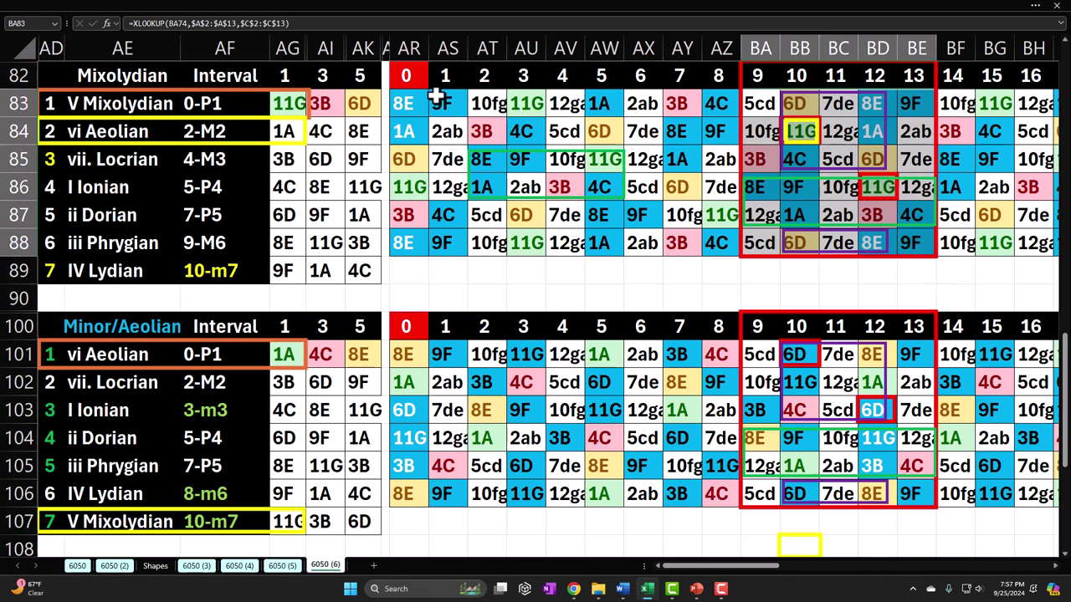
{"action": "left_click_drag", "start_coordinate": [408, 102], "coordinate": [483, 244]}
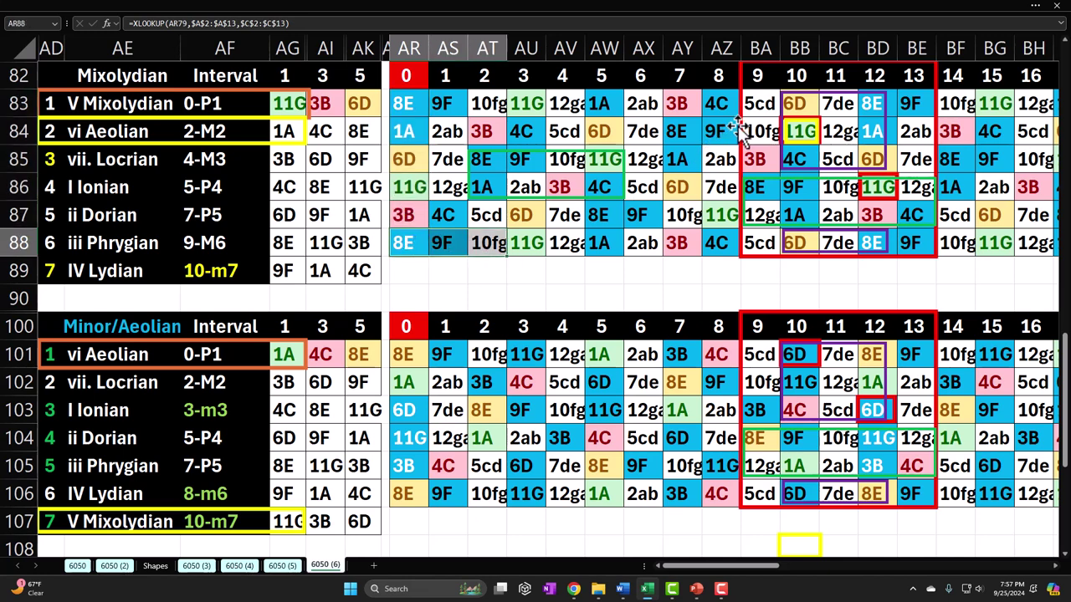
{"action": "left_click_drag", "start_coordinate": [758, 103], "coordinate": [899, 209]}
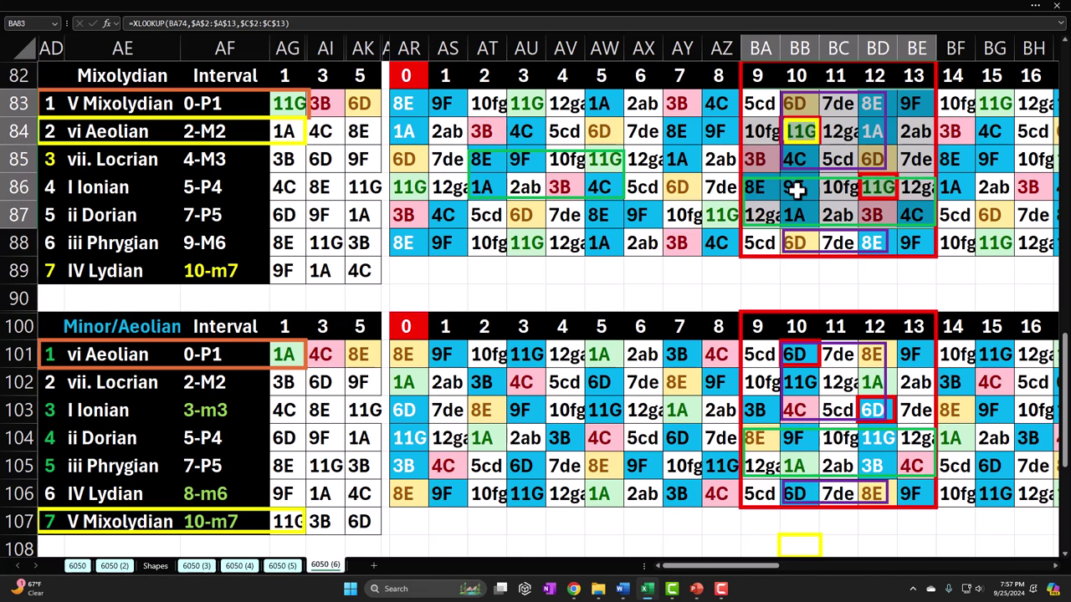
Examine the smaller shapes within frets 9 to 13, including the purple-framed block BB83:BD85 and the block BB86:BE87
{"action": "left_click_drag", "start_coordinate": [759, 159], "coordinate": [879, 188]}
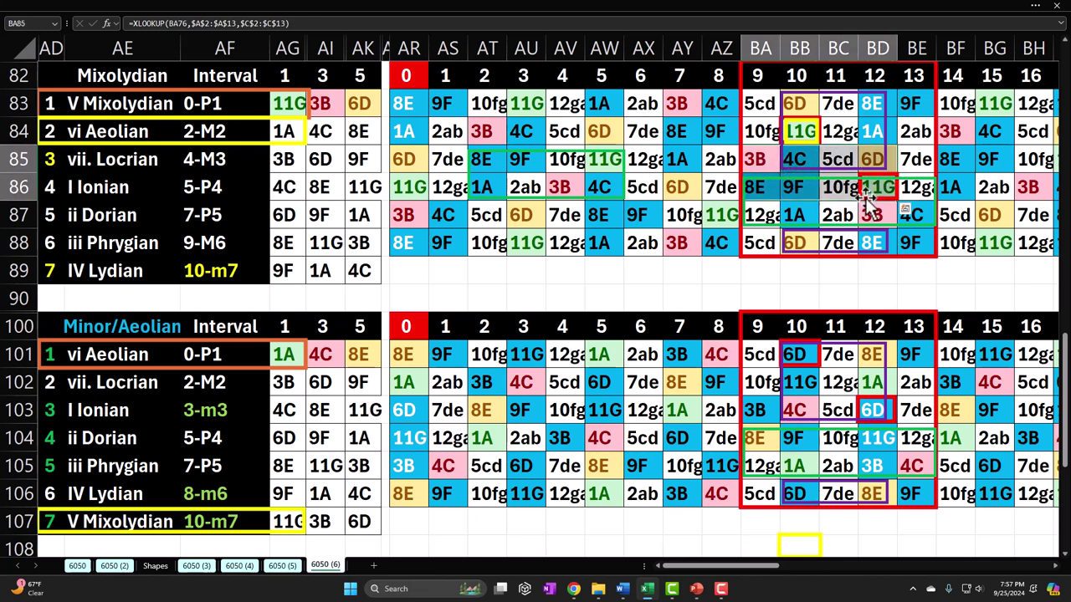
{"action": "left_click_drag", "start_coordinate": [799, 215], "coordinate": [920, 236]}
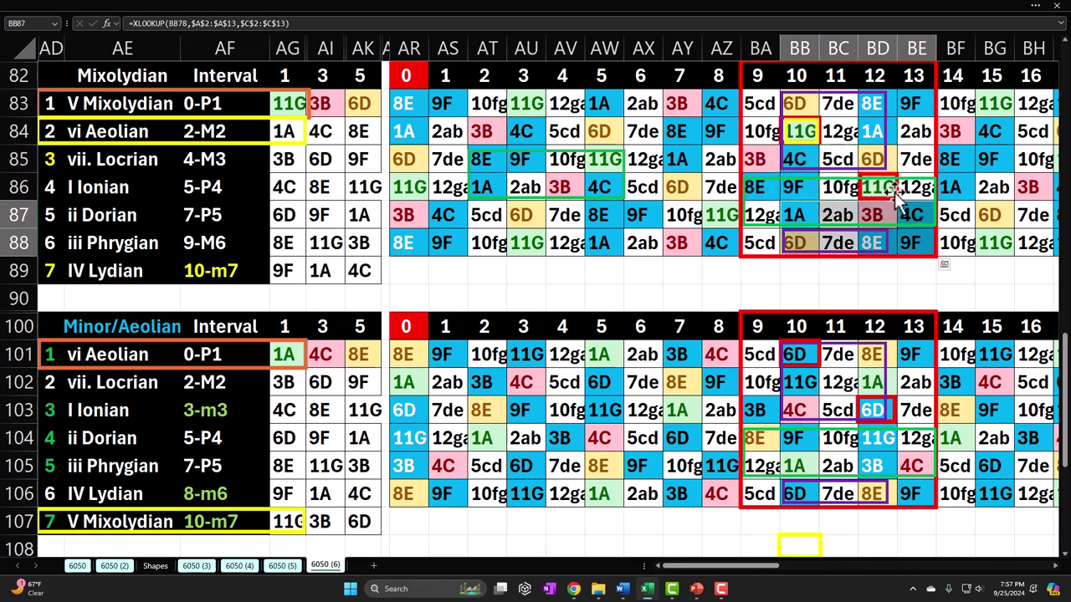
{"action": "left_click_drag", "start_coordinate": [801, 133], "coordinate": [868, 131]}
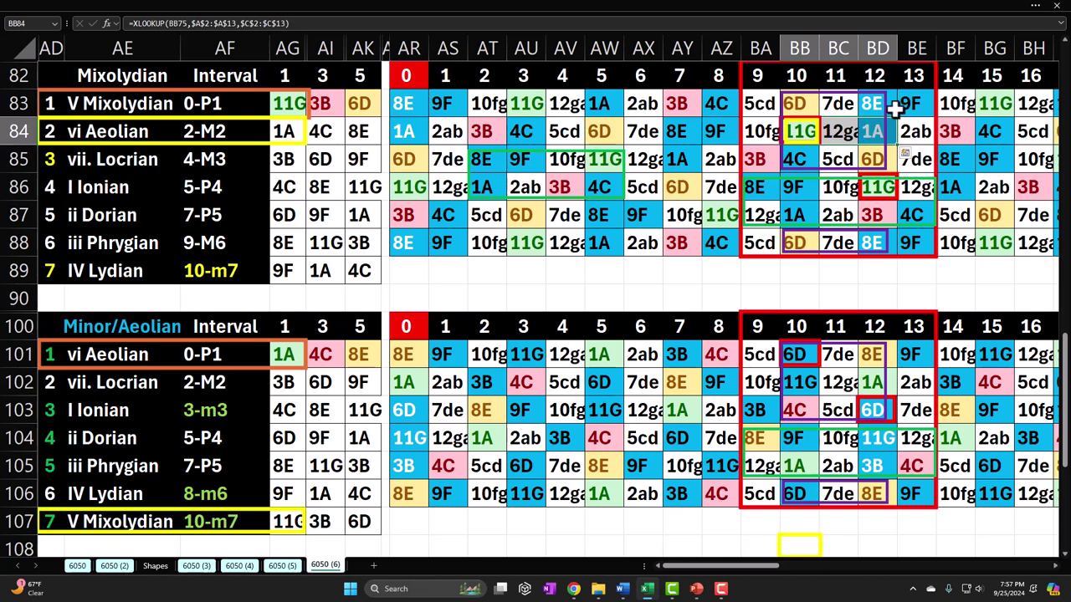
{"action": "left_click_drag", "start_coordinate": [796, 102], "coordinate": [870, 155]}
{"action": "left_click_drag", "start_coordinate": [803, 190], "coordinate": [918, 207]}
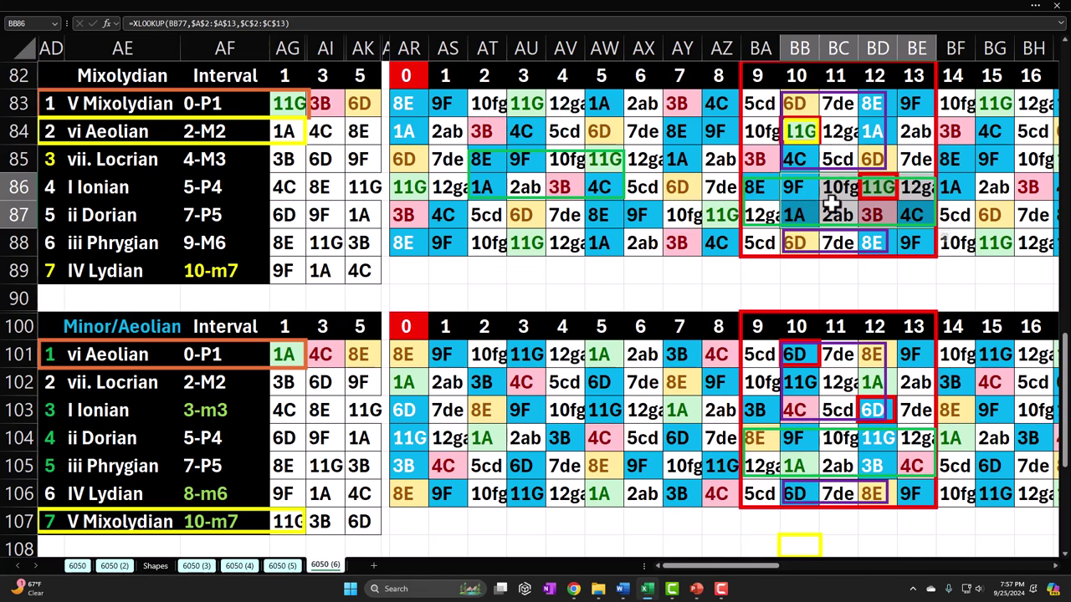
Examine the green-framed block AT85:AW86 and its end columns, and refer to the I Ionian and vi Aeolian entries
{"action": "left_click_drag", "start_coordinate": [496, 166], "coordinate": [598, 186]}
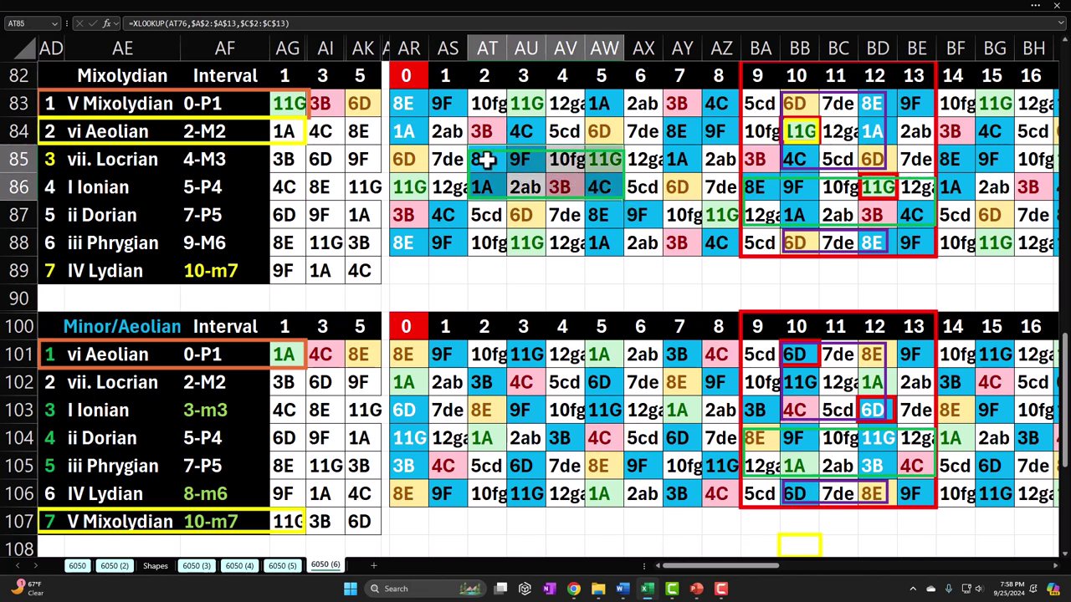
{"action": "left_click_drag", "start_coordinate": [491, 163], "coordinate": [490, 179]}
{"action": "left_click_drag", "start_coordinate": [597, 163], "coordinate": [606, 183]}
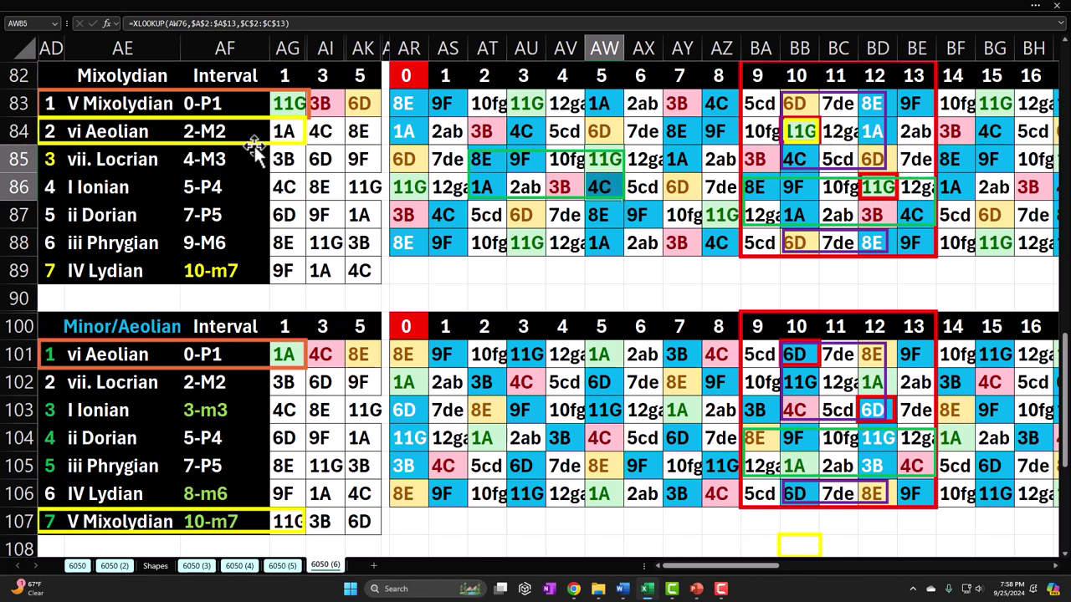
{"action": "left_click", "coordinate": [108, 192]}
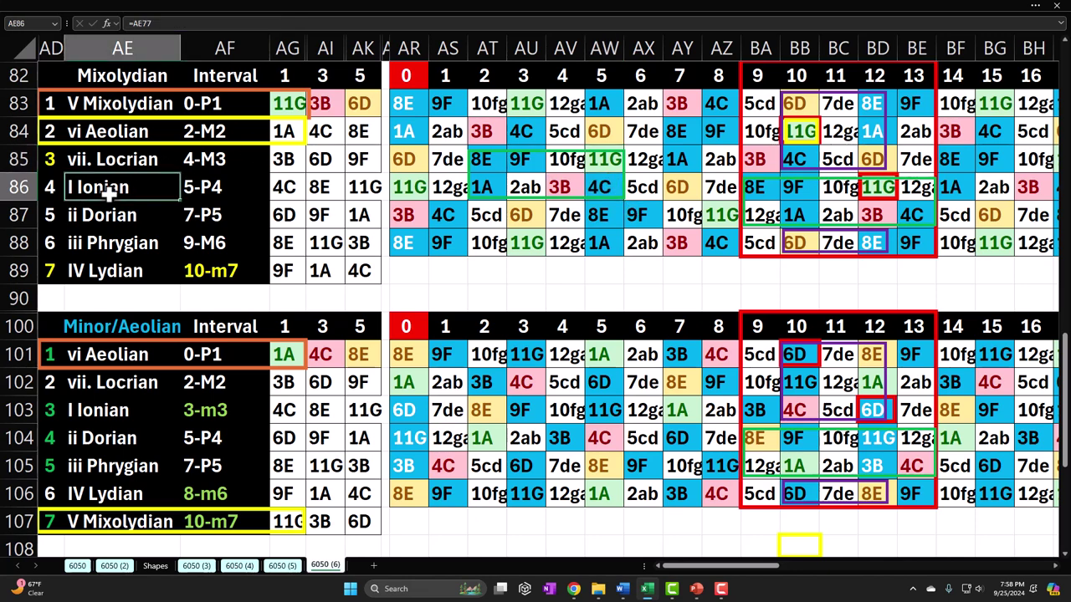
{"action": "left_click", "coordinate": [127, 131]}
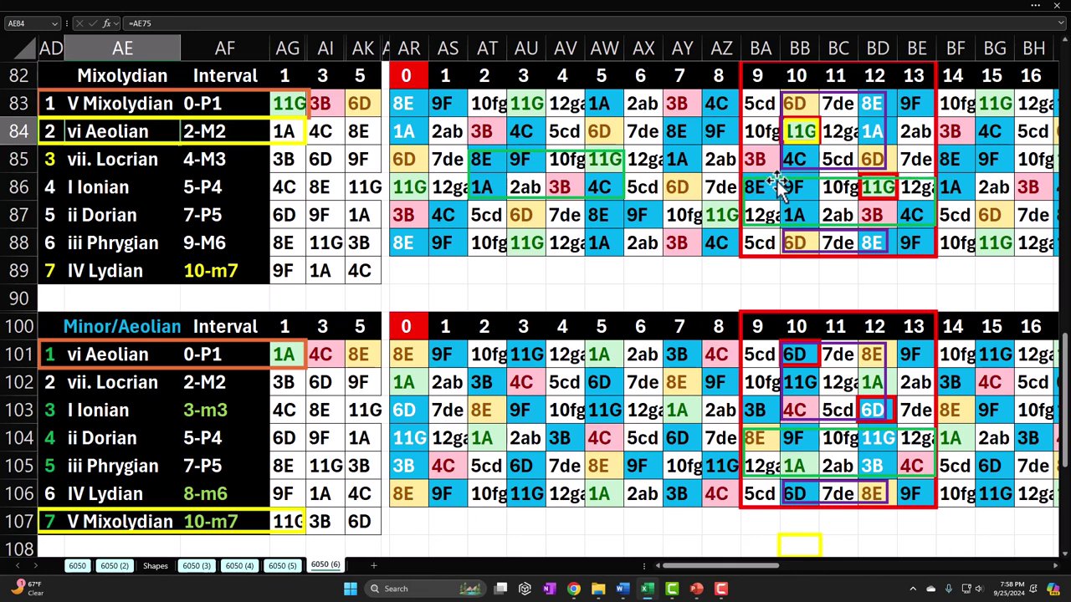
Compare the purple-framed block BB83:BD85 and adjacent cells BE83 and BA85 with the green-framed block AT85:AW86
{"action": "left_click_drag", "start_coordinate": [799, 102], "coordinate": [870, 159]}
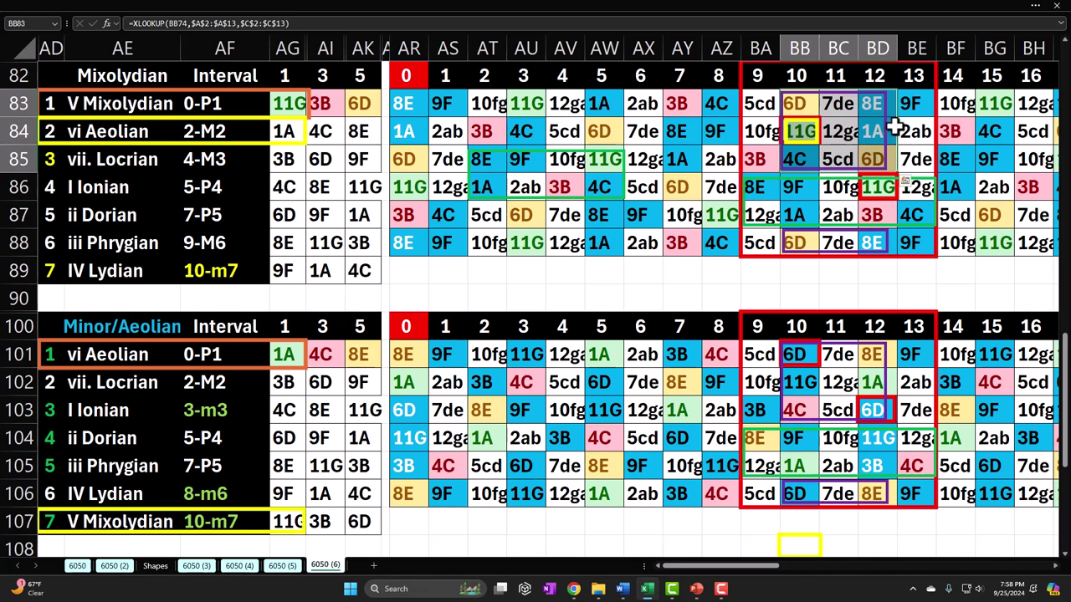
{"action": "left_click", "coordinate": [912, 102]}
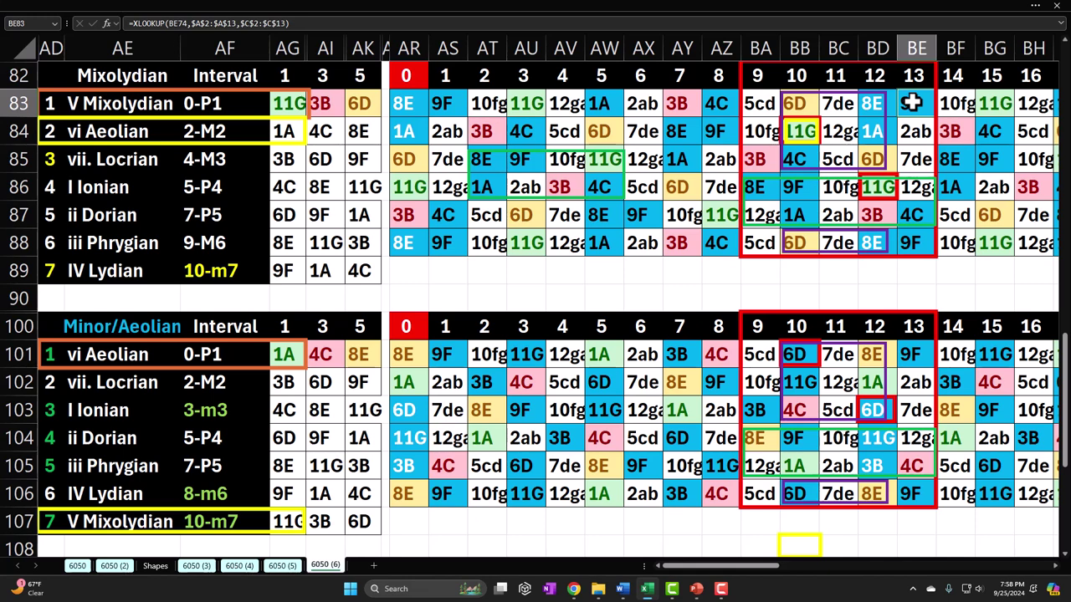
{"action": "left_click", "coordinate": [758, 155]}
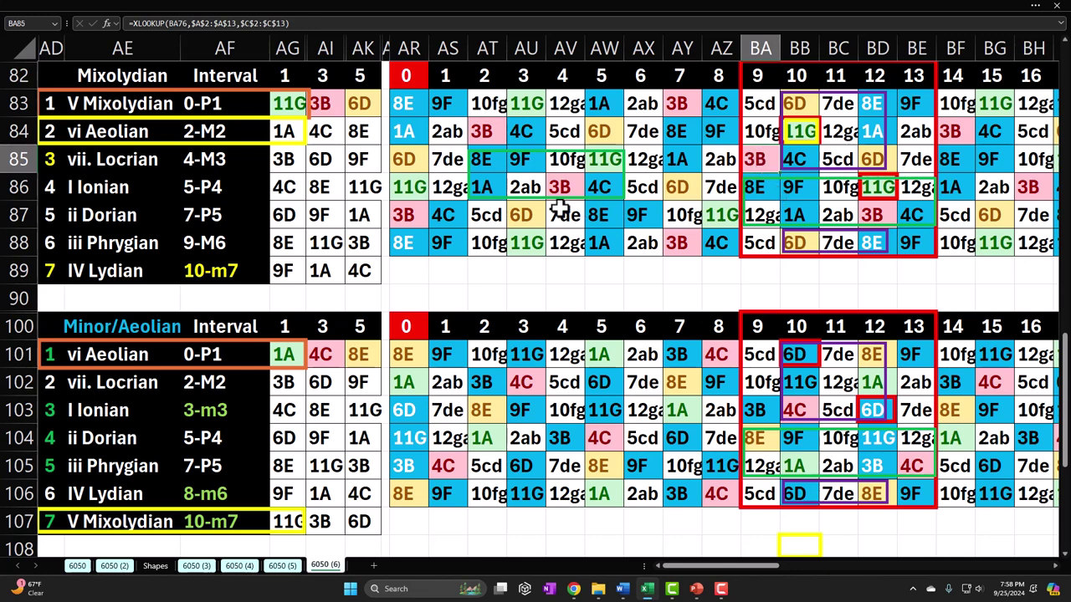
{"action": "left_click_drag", "start_coordinate": [495, 162], "coordinate": [594, 176]}
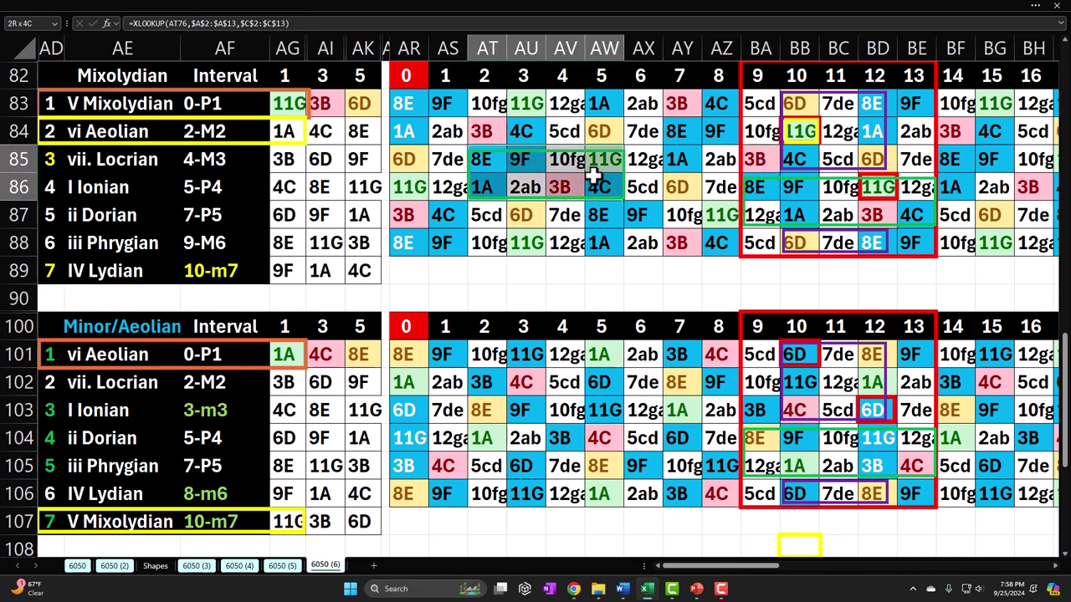
Examine the middle cells AU85:AV86 inside the green-framed Mixolydian block, focusing on the note in AU85
{"action": "left_click_drag", "start_coordinate": [516, 160], "coordinate": [556, 184]}
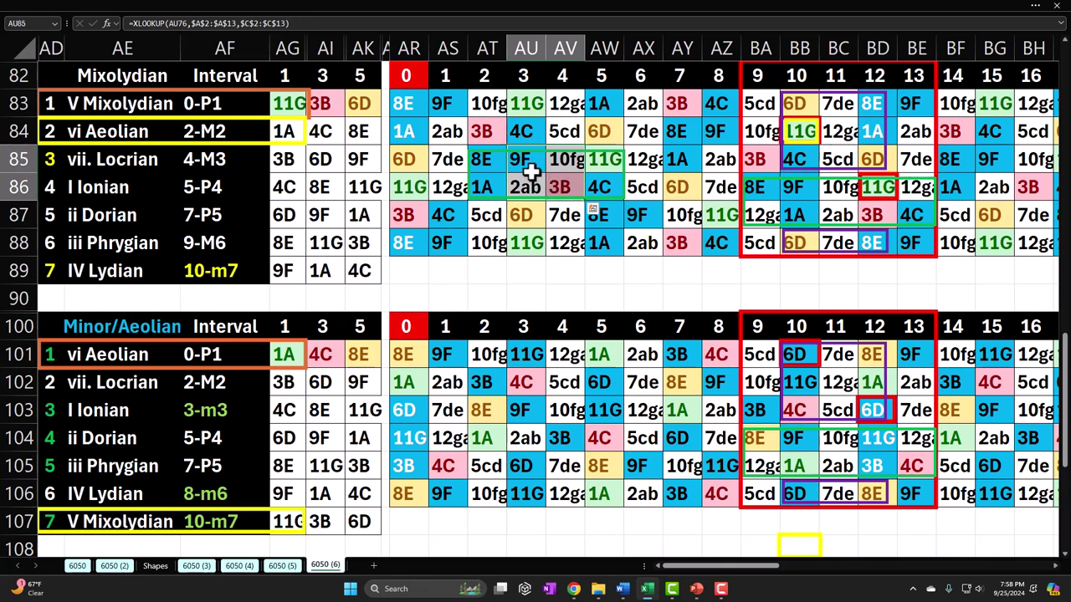
{"action": "left_click_drag", "start_coordinate": [535, 164], "coordinate": [552, 180]}
{"action": "left_click", "coordinate": [527, 163]}
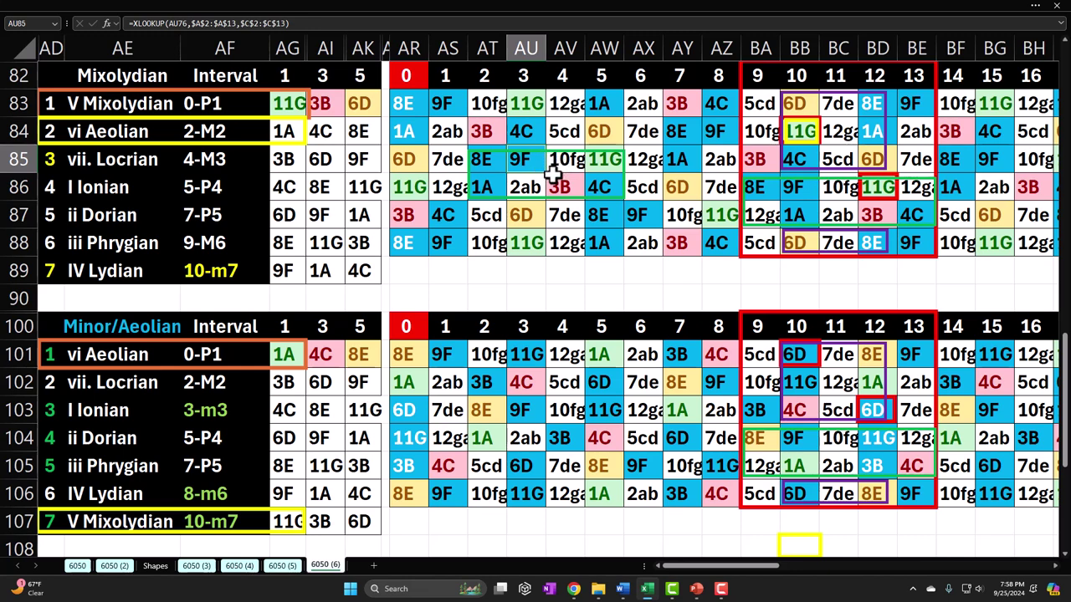
Relate the Mixolydian mode names AE83:AE89 to the red-framed position BA83:BE88, including the block BA85:BB86
{"action": "left_click_drag", "start_coordinate": [151, 103], "coordinate": [172, 261]}
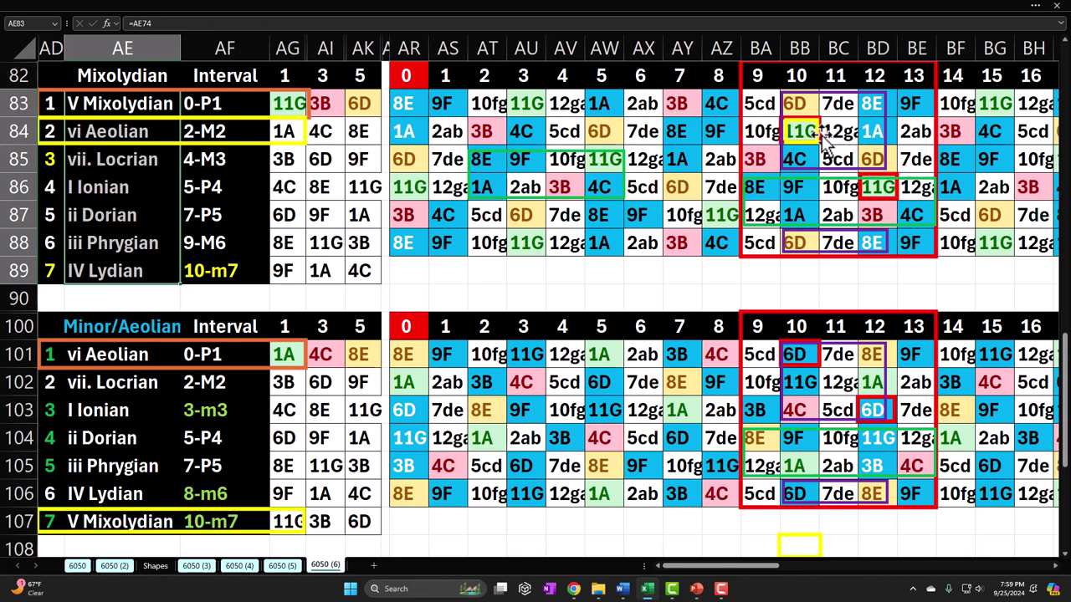
{"action": "mouse_move", "coordinate": [758, 103]}
{"action": "left_mouse_down"}
{"action": "mouse_move", "coordinate": [842, 153]}
{"action": "mouse_move", "coordinate": [899, 232]}
{"action": "left_mouse_up"}
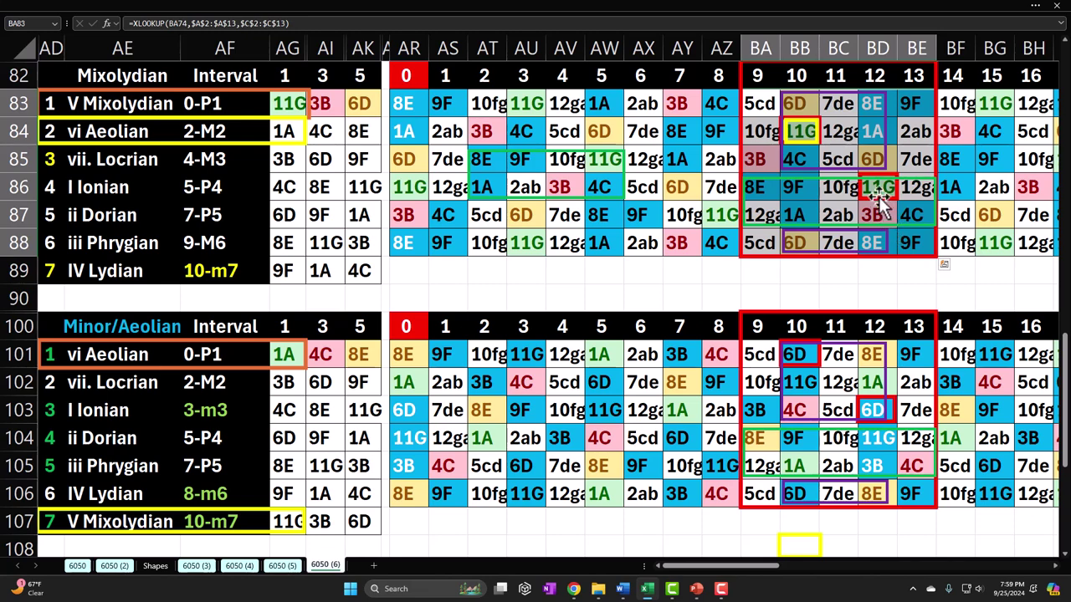
{"action": "left_click", "coordinate": [884, 117]}
{"action": "left_click_drag", "start_coordinate": [759, 155], "coordinate": [794, 189]}
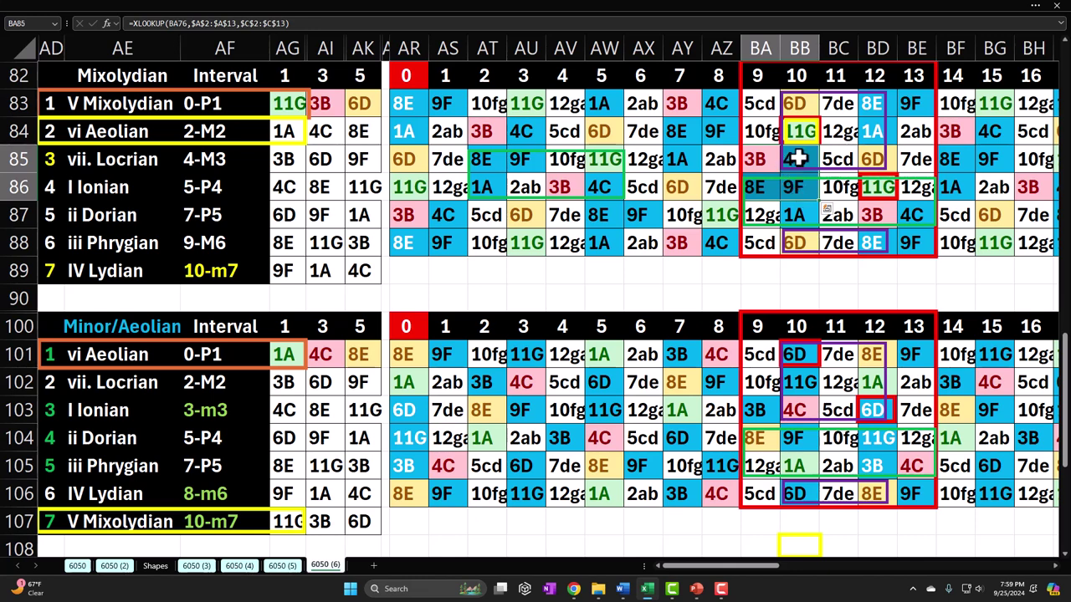
{"action": "left_click", "coordinate": [883, 177]}
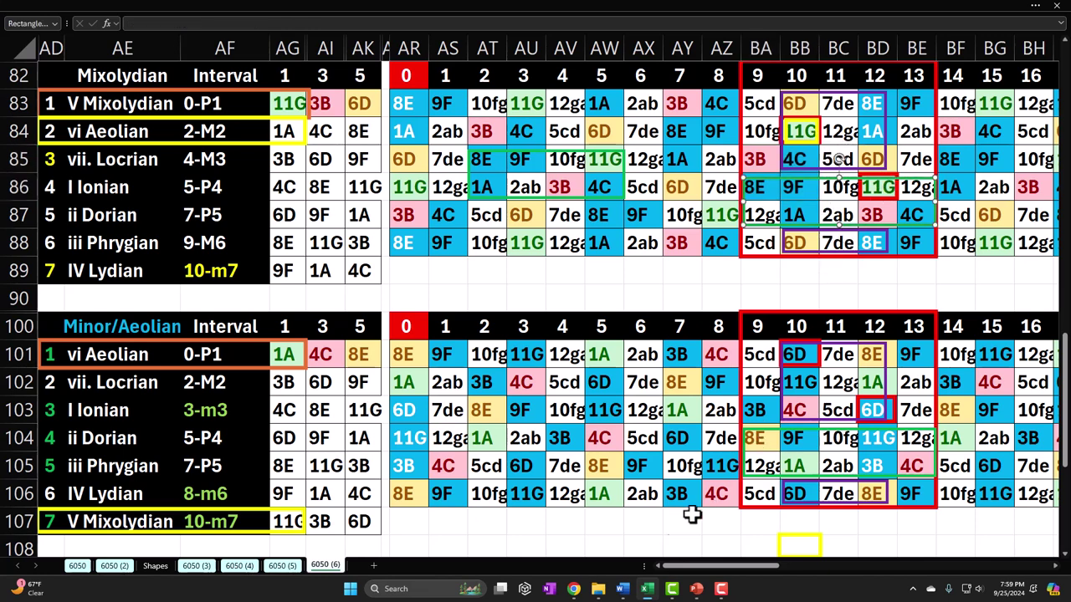
Switch to Camtasia to check the guitar footage at 53:14 on the timeline, and return to the Excel worksheet
{"action": "left_click", "coordinate": [672, 589]}
{"action": "left_click_drag", "start_coordinate": [641, 437], "coordinate": [711, 436]}
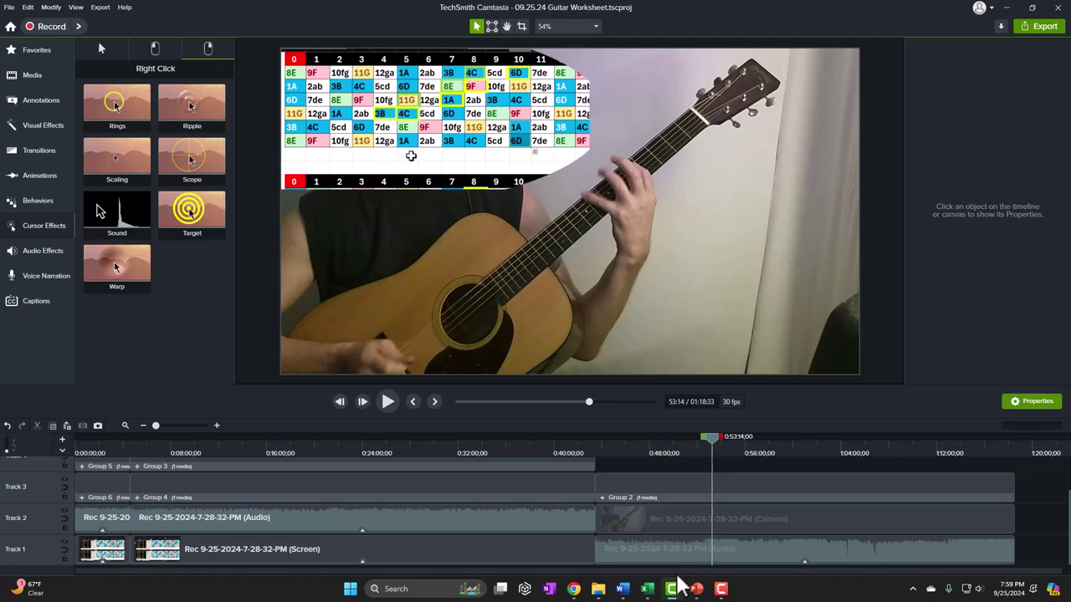
{"action": "left_click", "coordinate": [647, 589]}
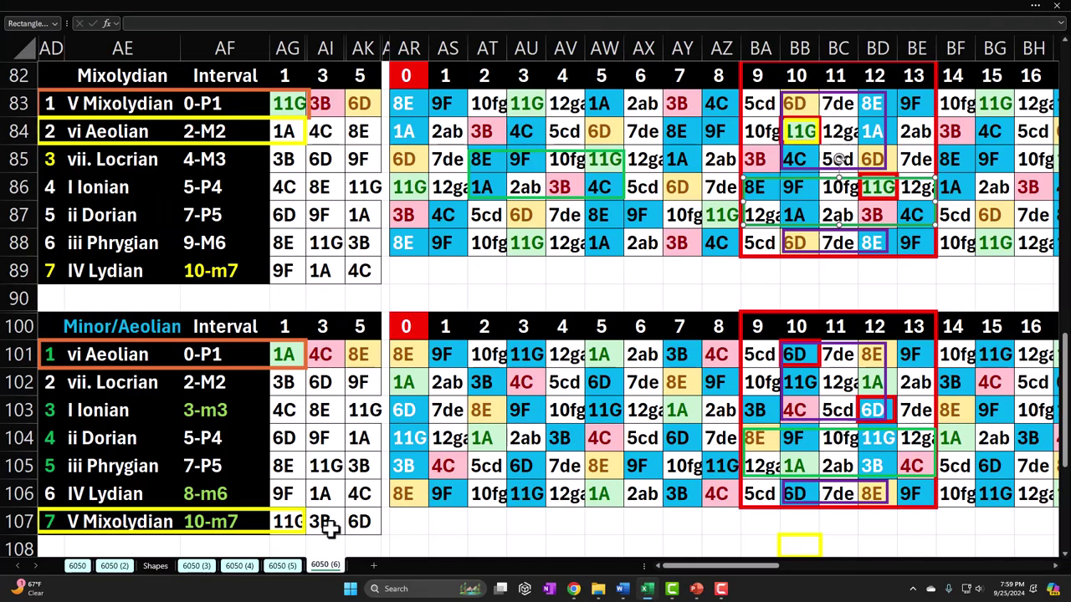
Open the 6050 (4) sheet and examine the Phrygian fretboard from fret 0 to fret 14
{"action": "left_click", "coordinate": [241, 566]}
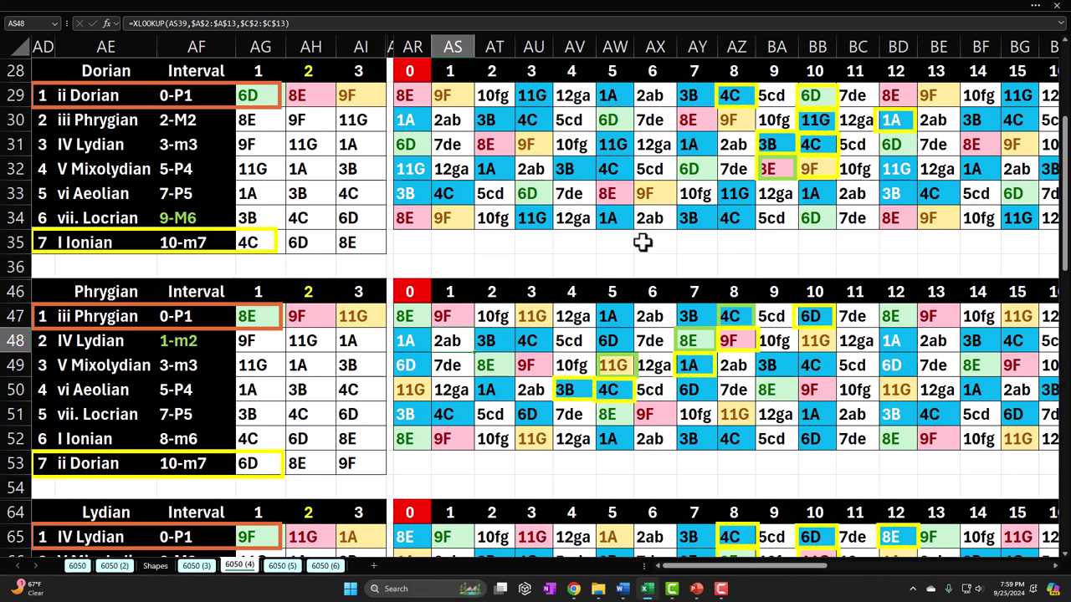
{"action": "scroll", "coordinate": [643, 233], "scroll_direction": "down", "scroll_amount": 2}
{"action": "scroll", "coordinate": [641, 241], "scroll_direction": "down", "scroll_amount": 1}
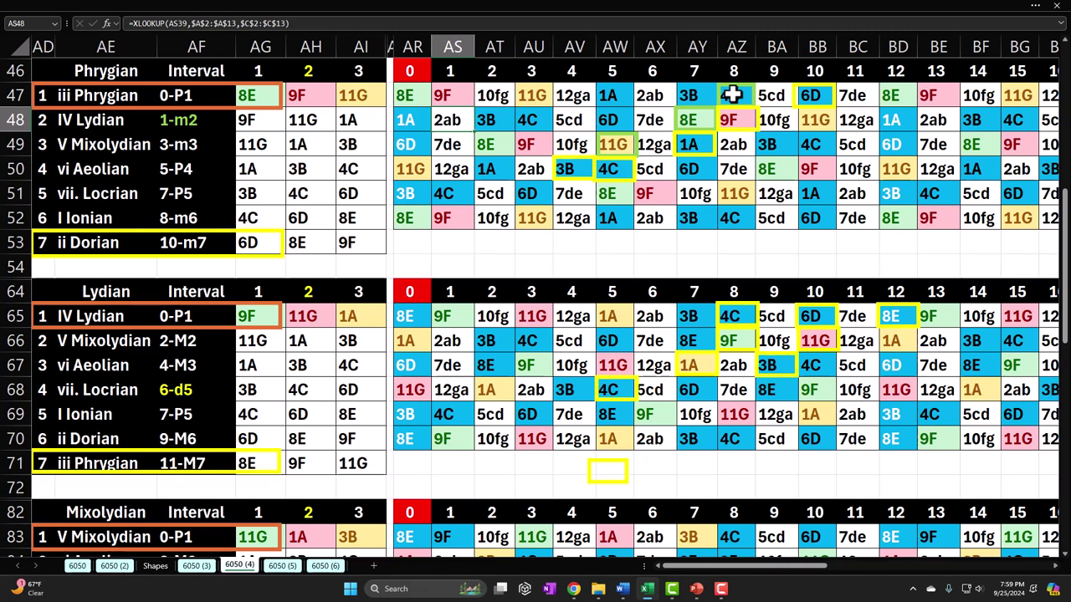
{"action": "left_click_drag", "start_coordinate": [410, 92], "coordinate": [975, 215]}
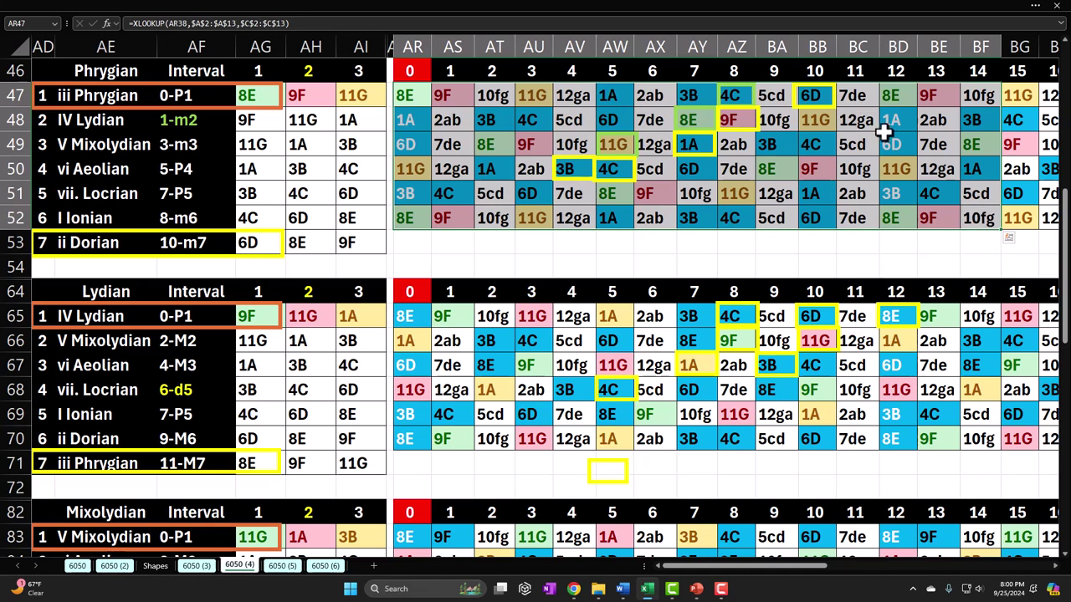
{"action": "left_click", "coordinate": [746, 151]}
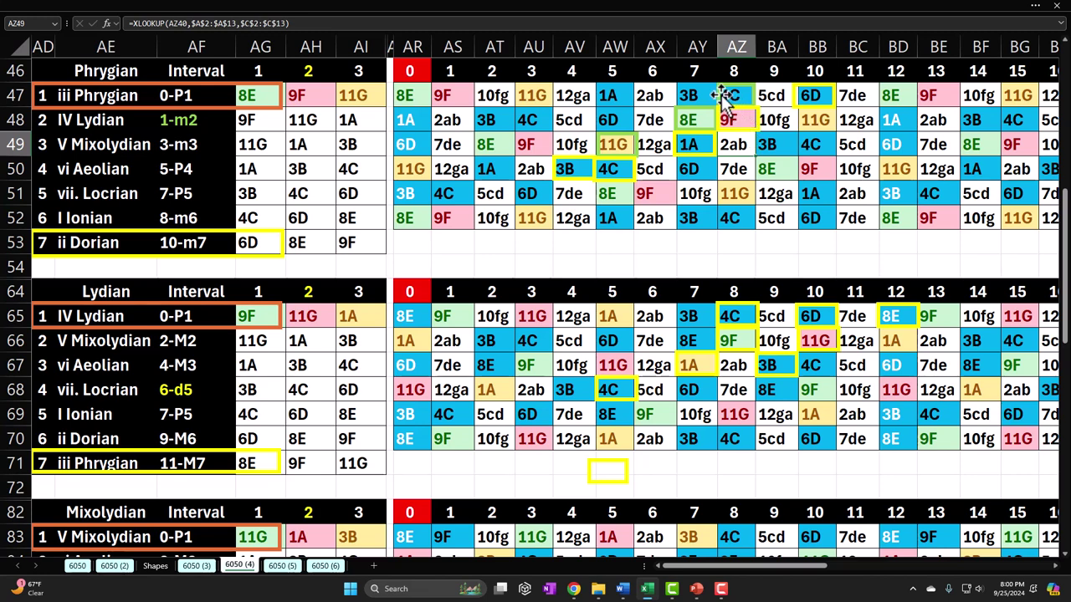
Trace the Phrygian notes along row 47, from fret 5 down to fret 1 and from fret 8 up to fret 15
{"action": "left_click", "coordinate": [611, 95]}
{"action": "left_click", "coordinate": [531, 96]}
{"action": "left_click", "coordinate": [470, 97]}
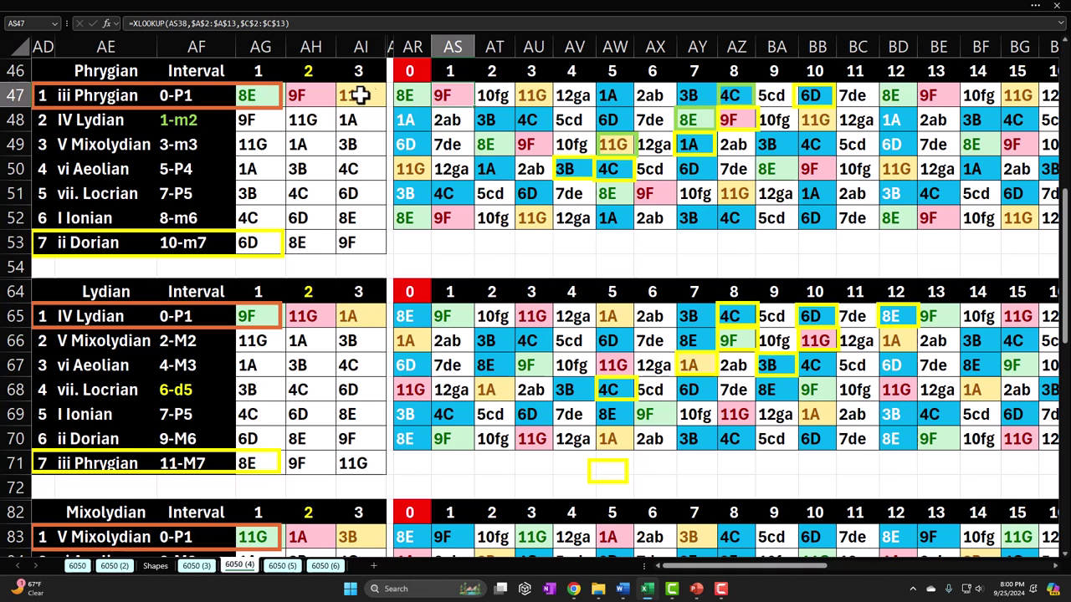
{"action": "left_click", "coordinate": [729, 92]}
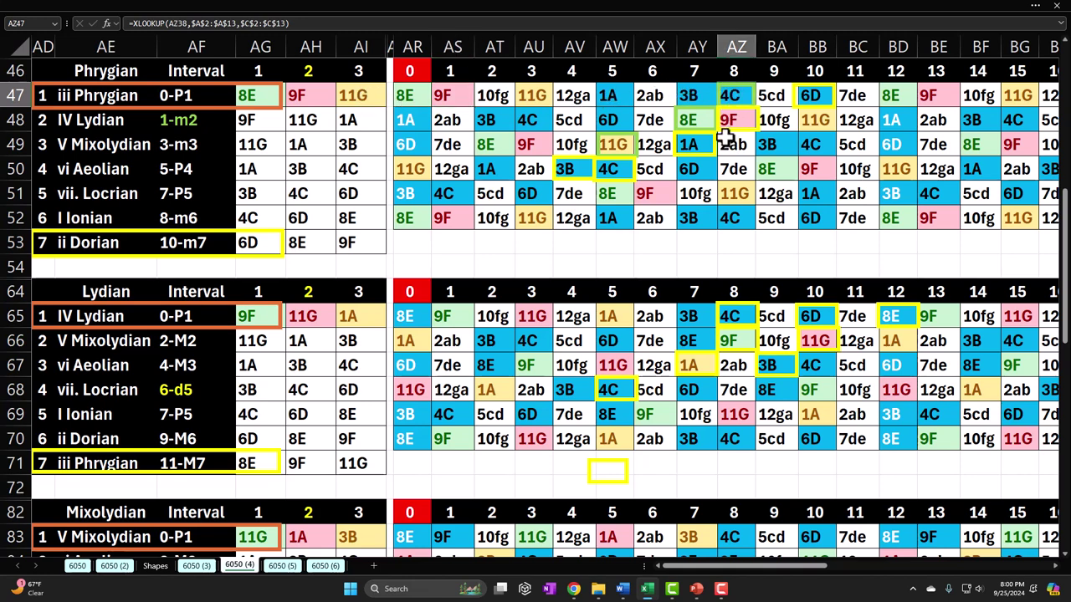
{"action": "key", "text": "Right"}
{"action": "key", "text": "Right"}
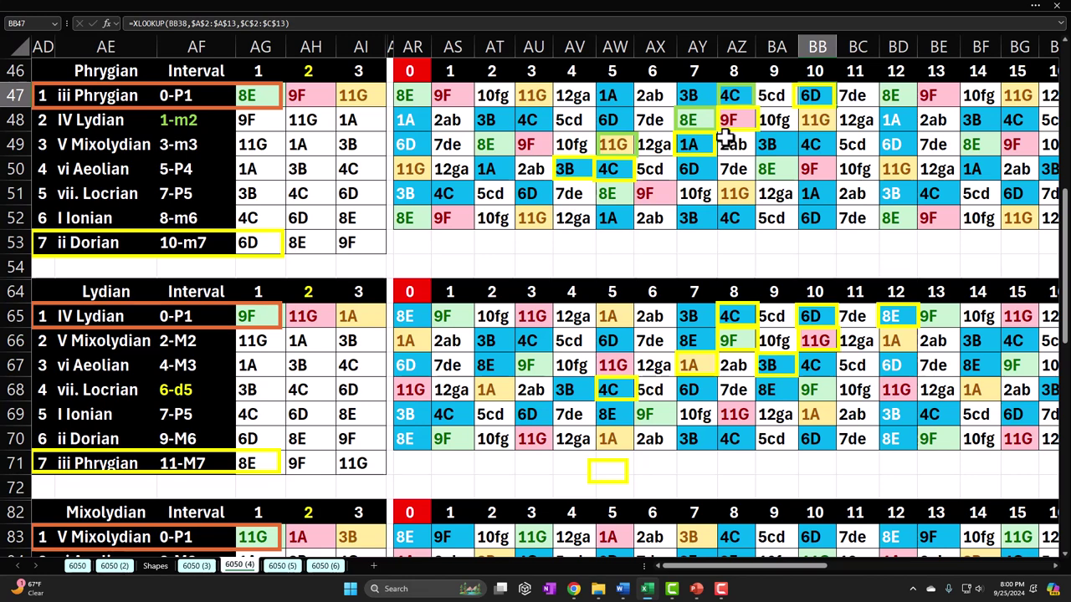
{"action": "key", "text": "Right"}
{"action": "key", "text": "Right"}
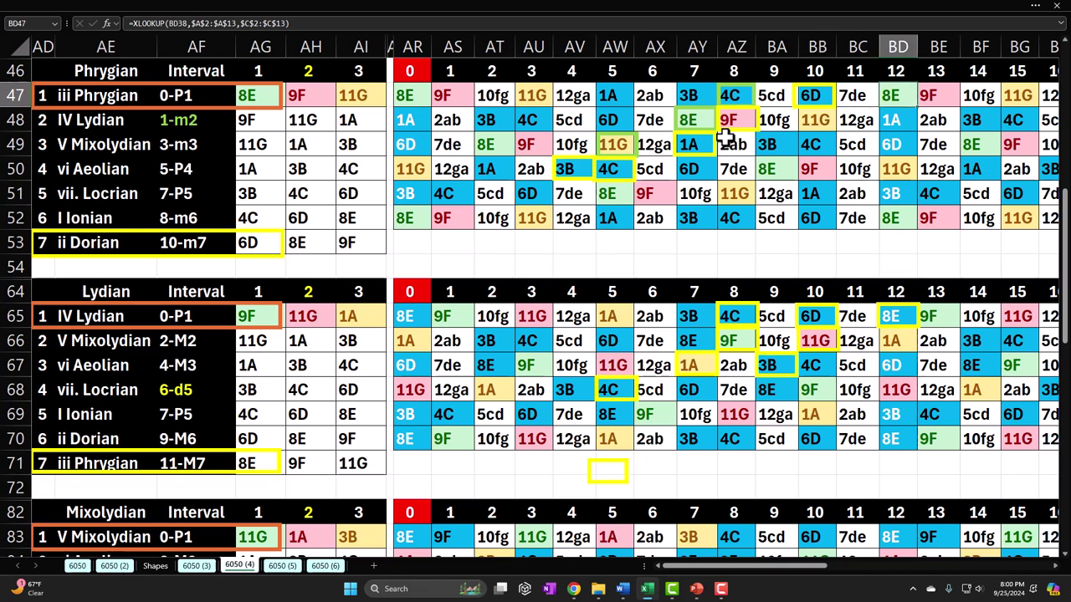
{"action": "key", "text": "Right"}
{"action": "key", "text": "Right"}
{"action": "key", "text": "Right"}
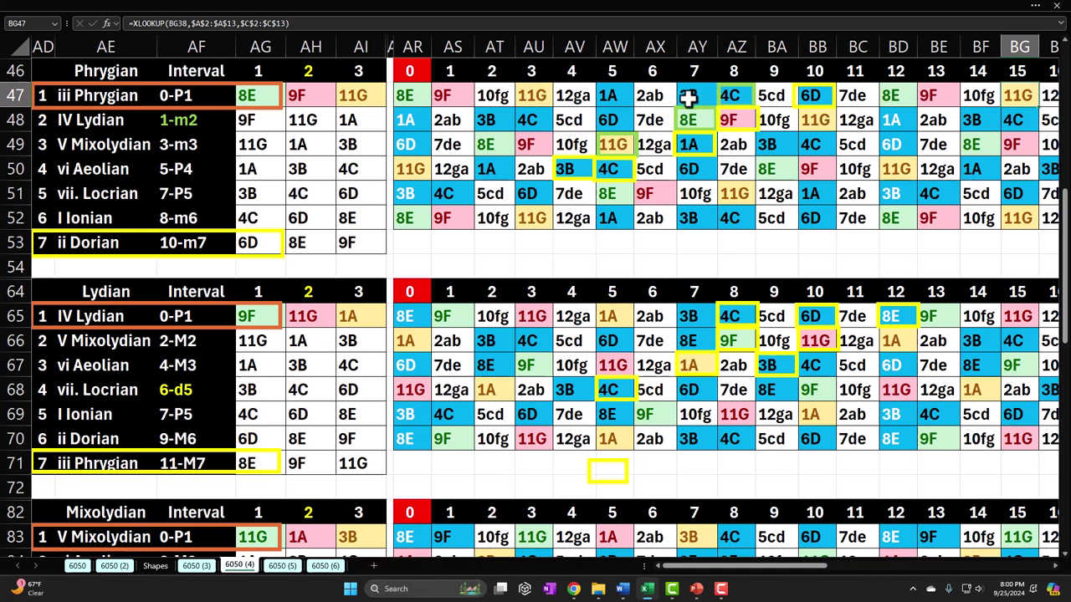
Examine the green-framed Phrygian notes AZ47, AY48 and AW49, and compare AZ47 with the yellow-framed D in BB47
{"action": "left_click", "coordinate": [734, 95]}
{"action": "left_click", "coordinate": [692, 116]}
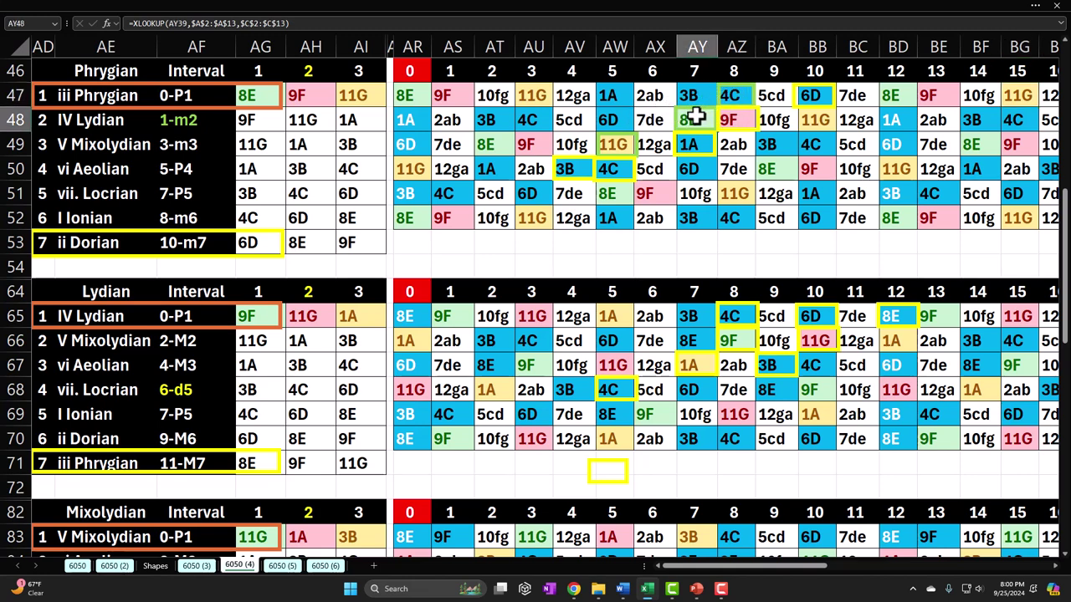
{"action": "left_click", "coordinate": [615, 144]}
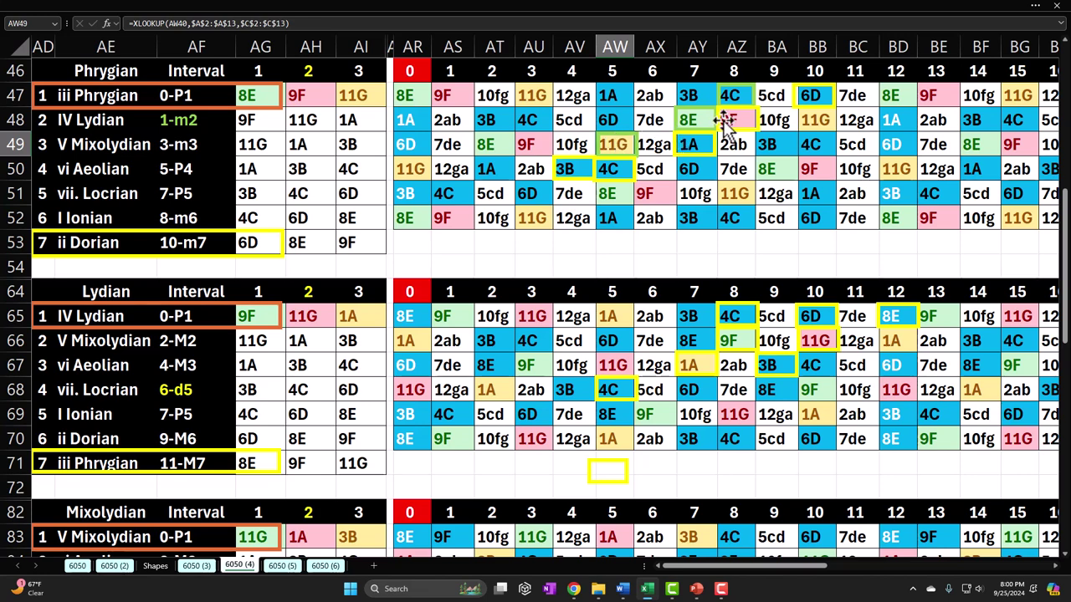
{"action": "left_click", "coordinate": [815, 98]}
{"action": "left_click", "coordinate": [734, 97]}
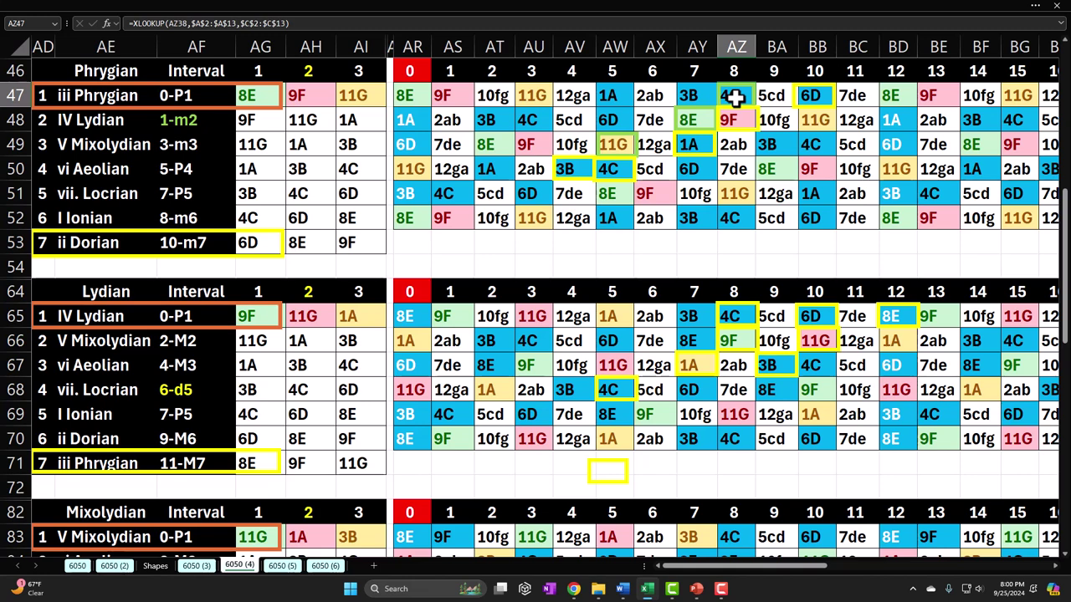
{"action": "left_click", "coordinate": [811, 96]}
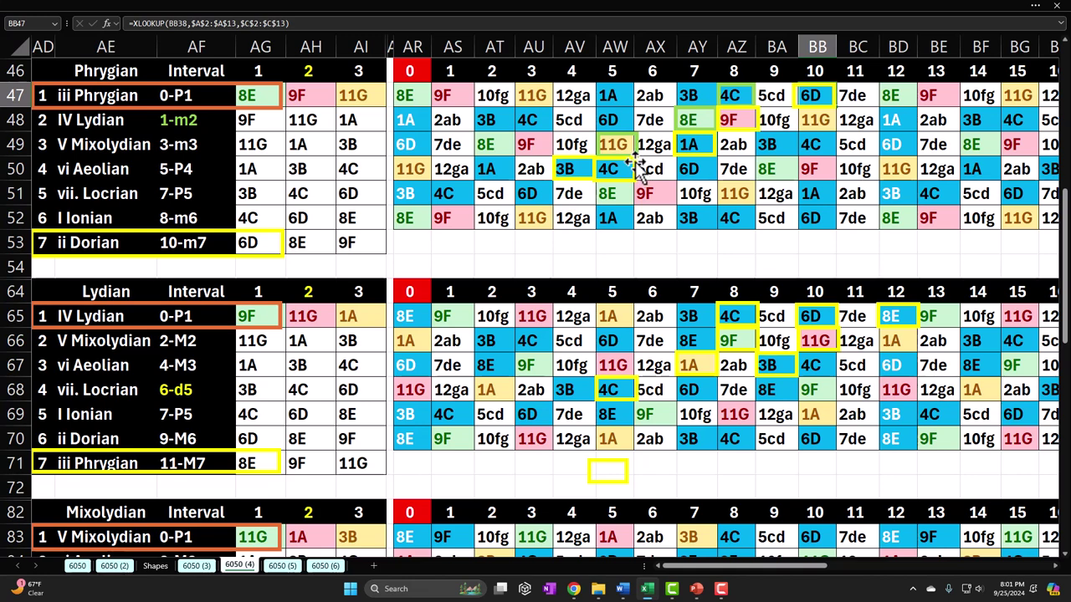
Compare the Phrygian position at frets 7 to 10 with the neighbouring position at frets 5 to 8
{"action": "left_click_drag", "start_coordinate": [698, 92], "coordinate": [806, 136]}
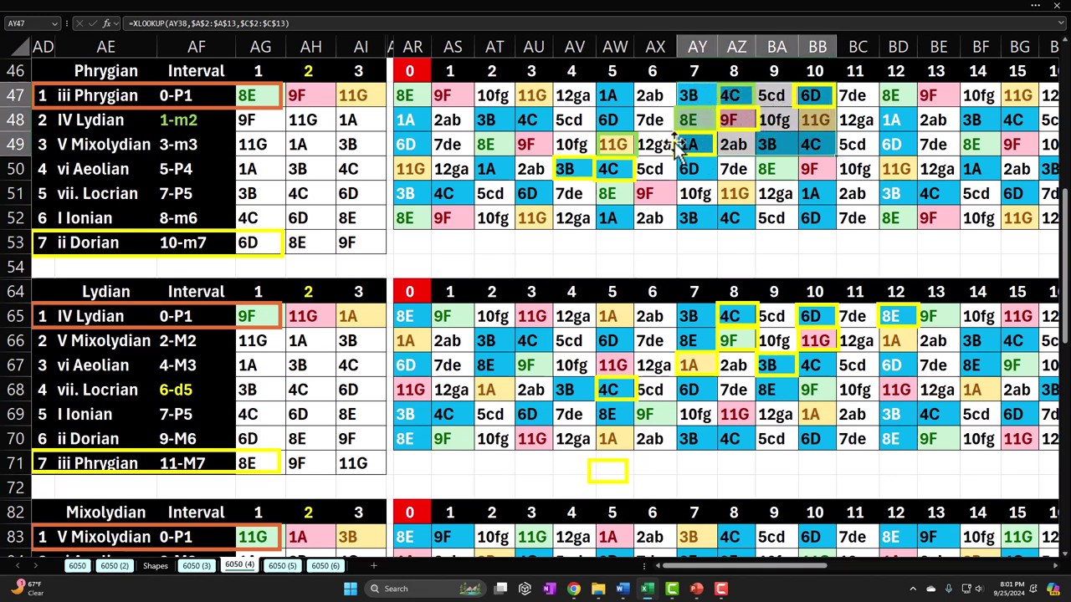
{"action": "left_click_drag", "start_coordinate": [695, 94], "coordinate": [793, 213]}
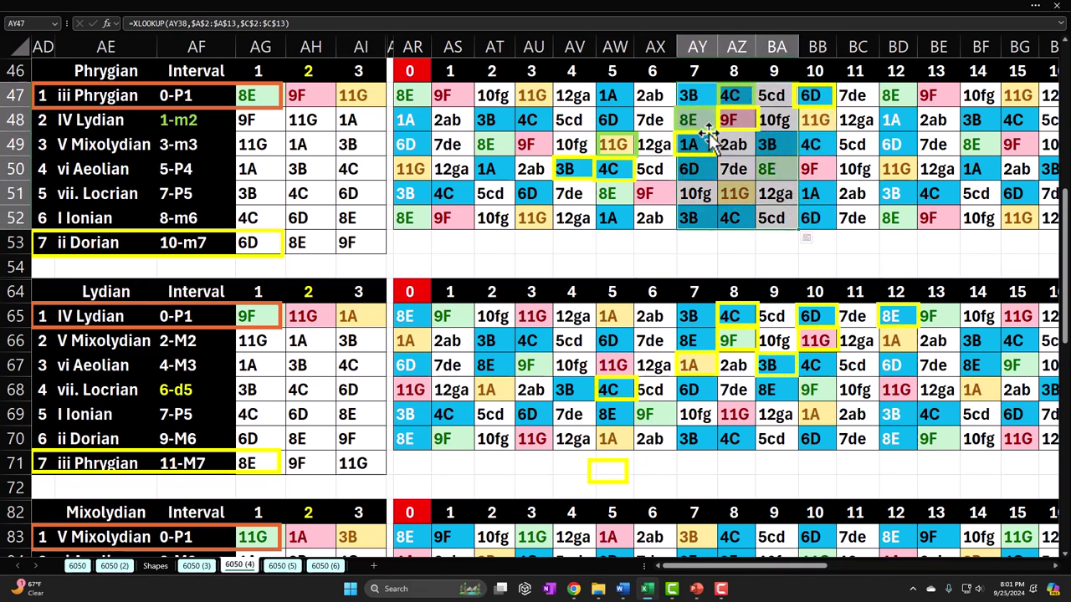
{"action": "left_click_drag", "start_coordinate": [618, 96], "coordinate": [730, 227]}
{"action": "left_click_drag", "start_coordinate": [696, 92], "coordinate": [813, 210]}
{"action": "left_click_drag", "start_coordinate": [617, 93], "coordinate": [734, 210]}
{"action": "left_click_drag", "start_coordinate": [696, 94], "coordinate": [816, 218]}
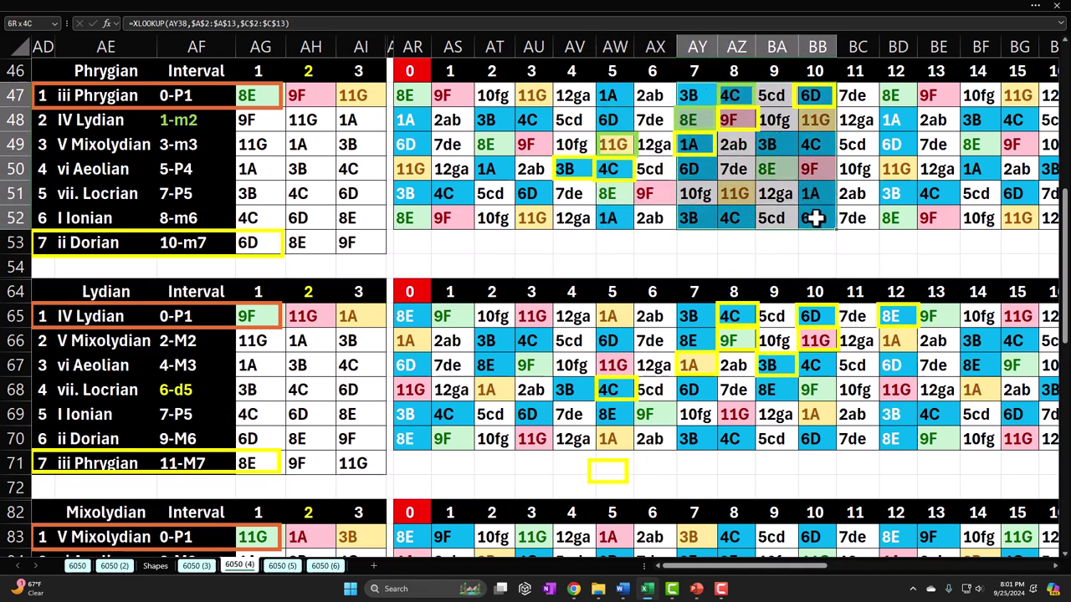
{"action": "left_click", "coordinate": [736, 98]}
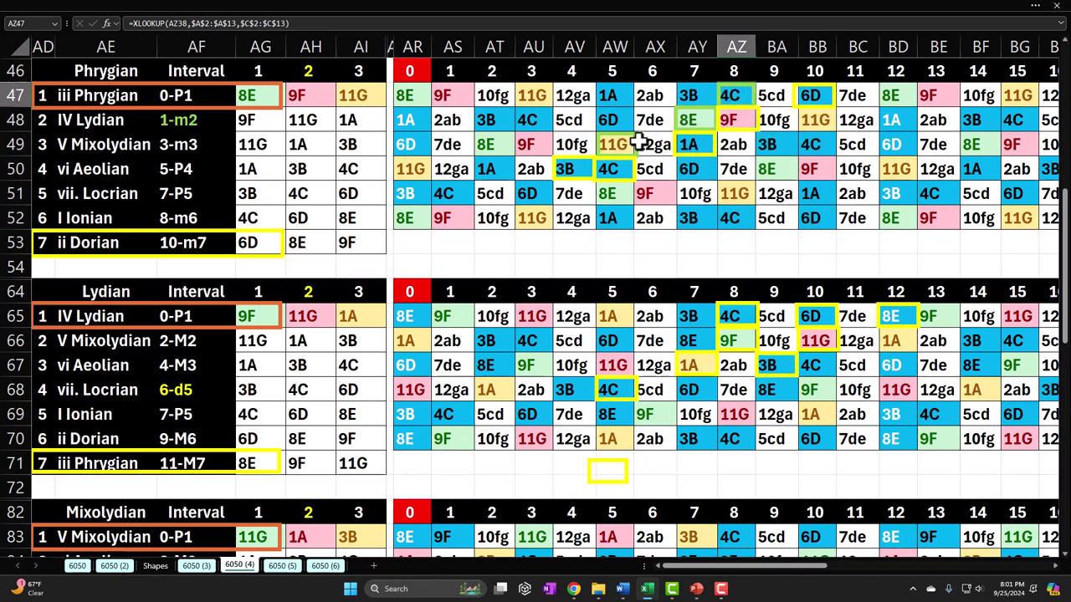
{"action": "left_click_drag", "start_coordinate": [608, 95], "coordinate": [730, 215]}
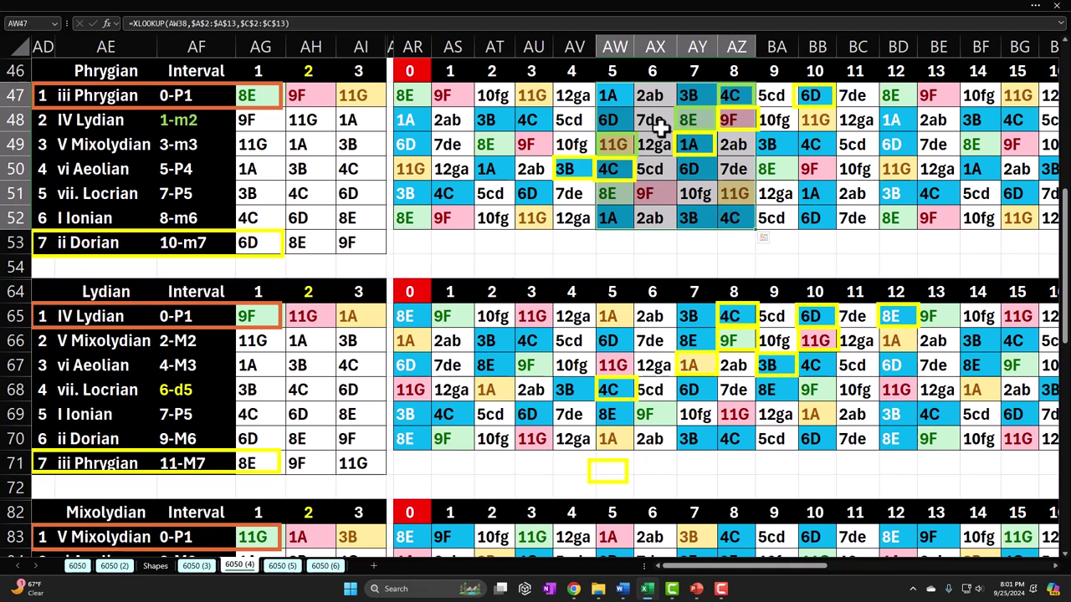
Trace the framed Phrygian notes from AZ47 through AY48, AZ48 and AW49 to AV50 and AW50
{"action": "left_click", "coordinate": [771, 97]}
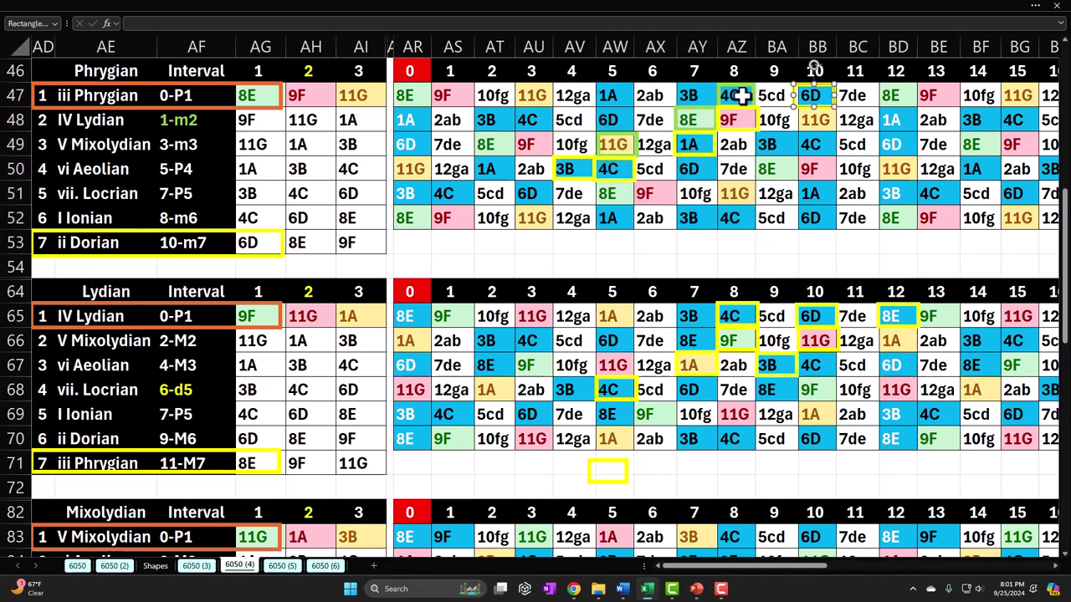
{"action": "left_click", "coordinate": [737, 95]}
{"action": "left_click", "coordinate": [689, 122]}
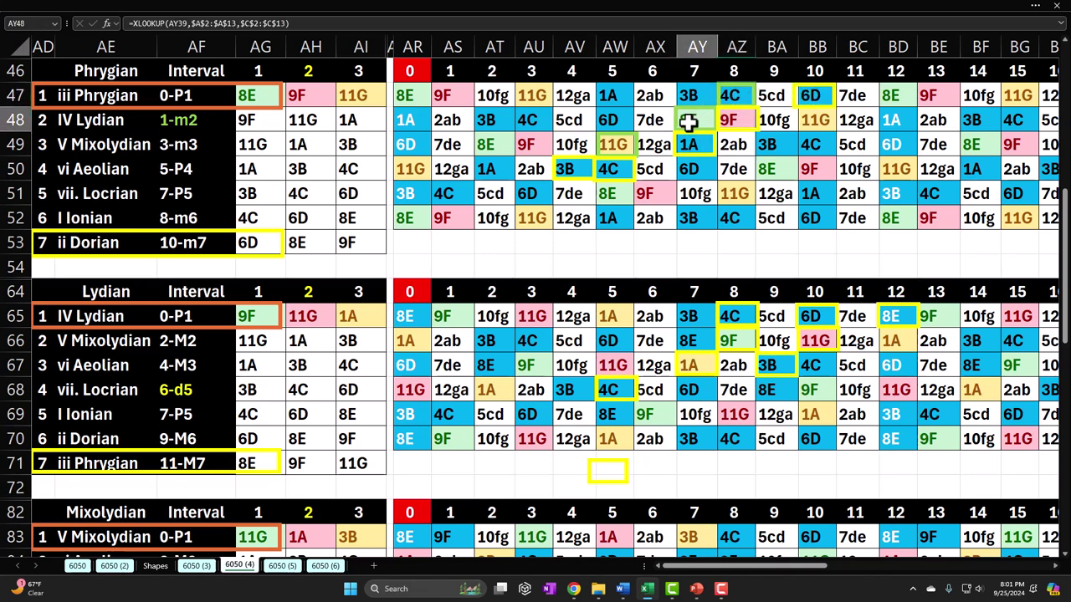
{"action": "left_click", "coordinate": [733, 120]}
{"action": "left_click", "coordinate": [624, 145]}
{"action": "left_click", "coordinate": [568, 169]}
{"action": "left_click", "coordinate": [617, 169]}
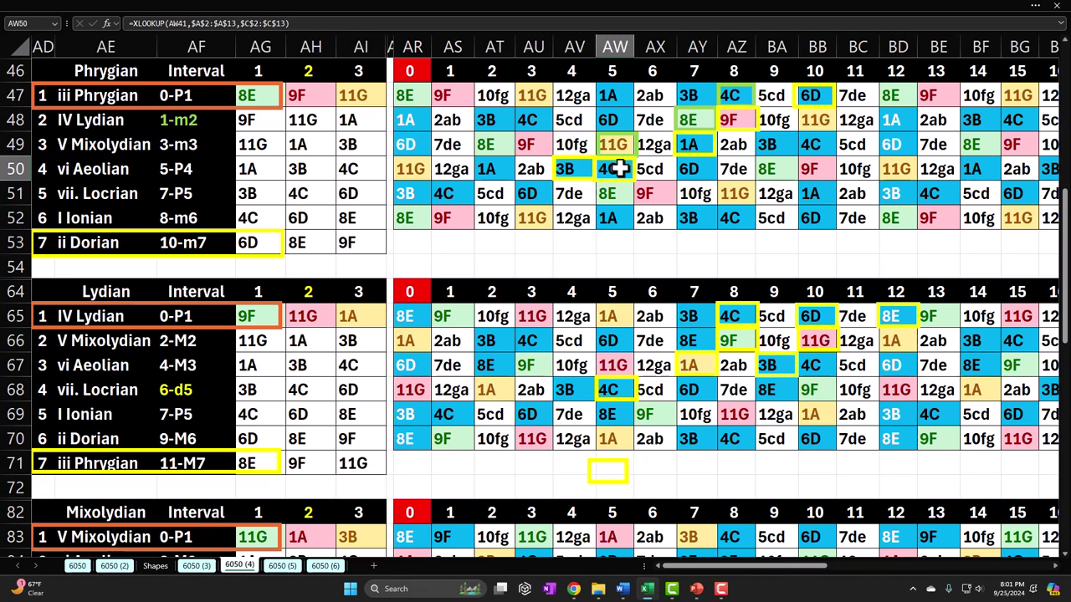
Compare the row 47 notes at frets 3, 5, 8, 10 and 12, and follow the shape BD47, BB48 and BA49
{"action": "left_click", "coordinate": [602, 98]}
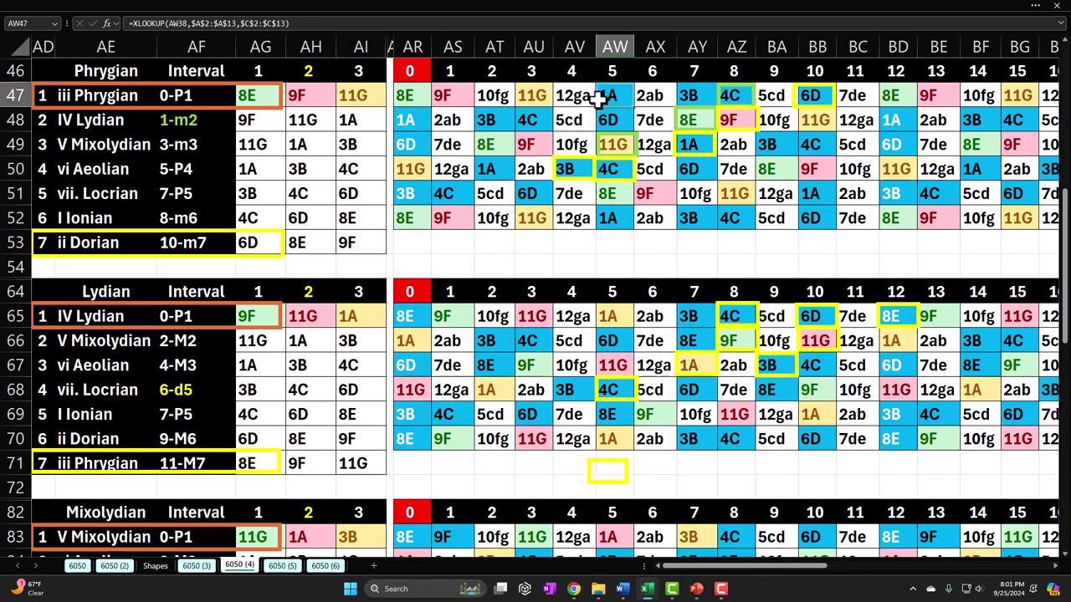
{"action": "left_click", "coordinate": [540, 97]}
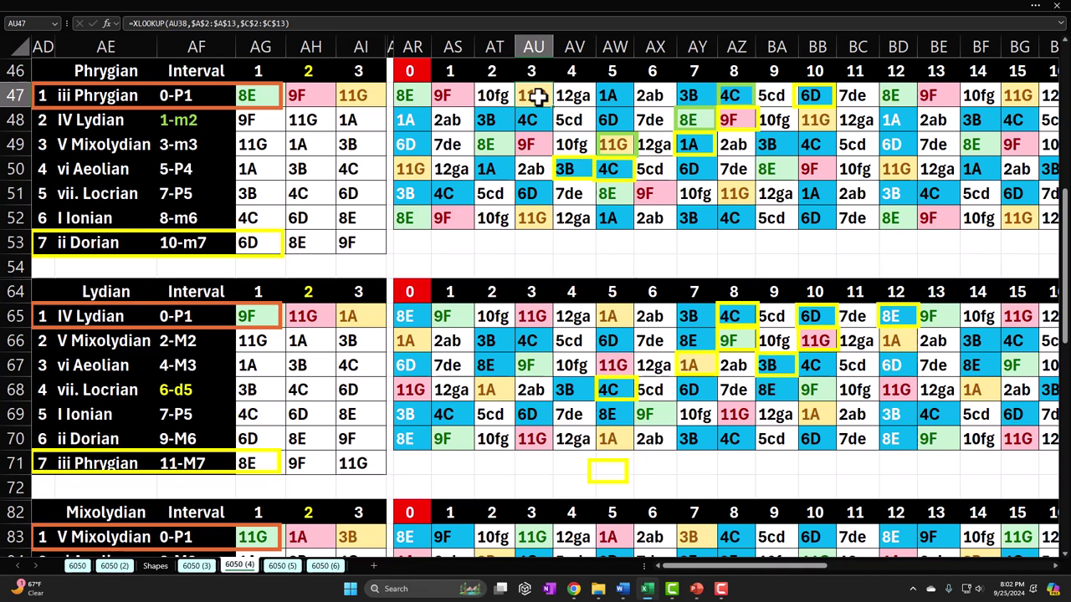
{"action": "left_click", "coordinate": [732, 96]}
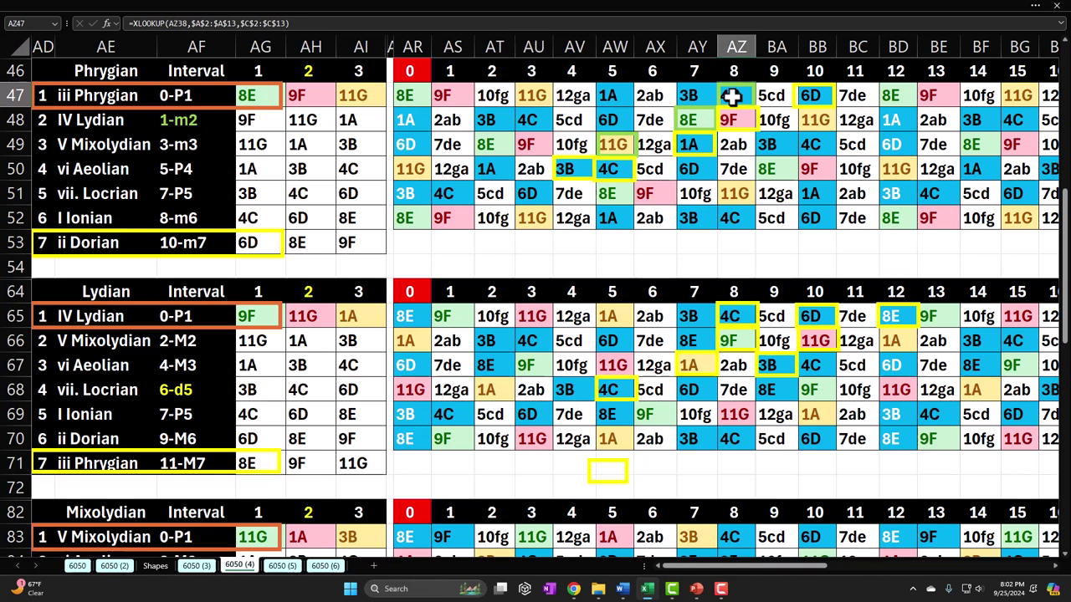
{"action": "left_click", "coordinate": [814, 96]}
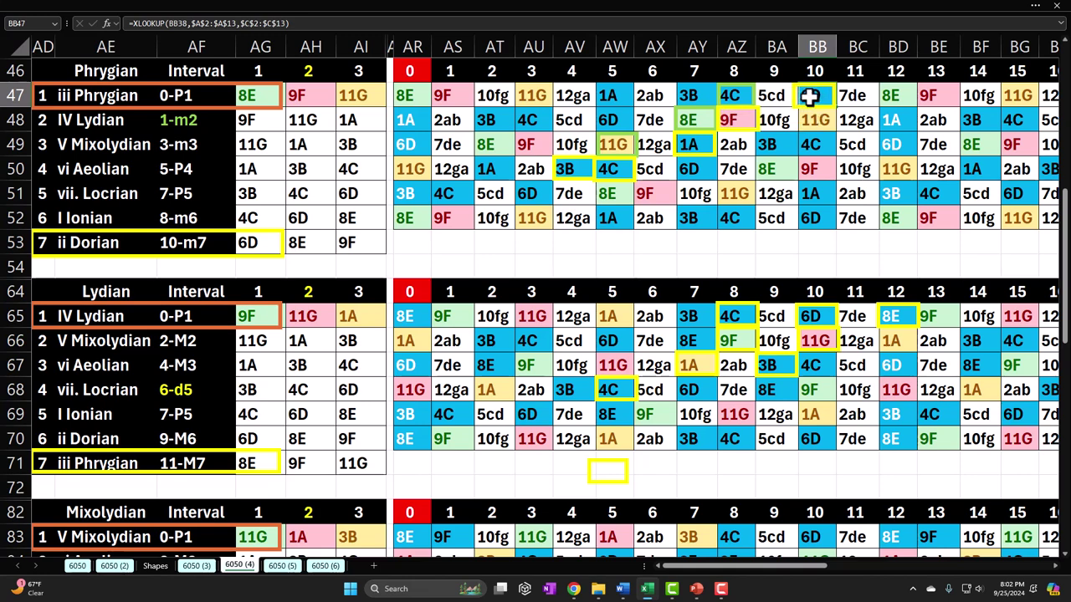
{"action": "left_click", "coordinate": [891, 95]}
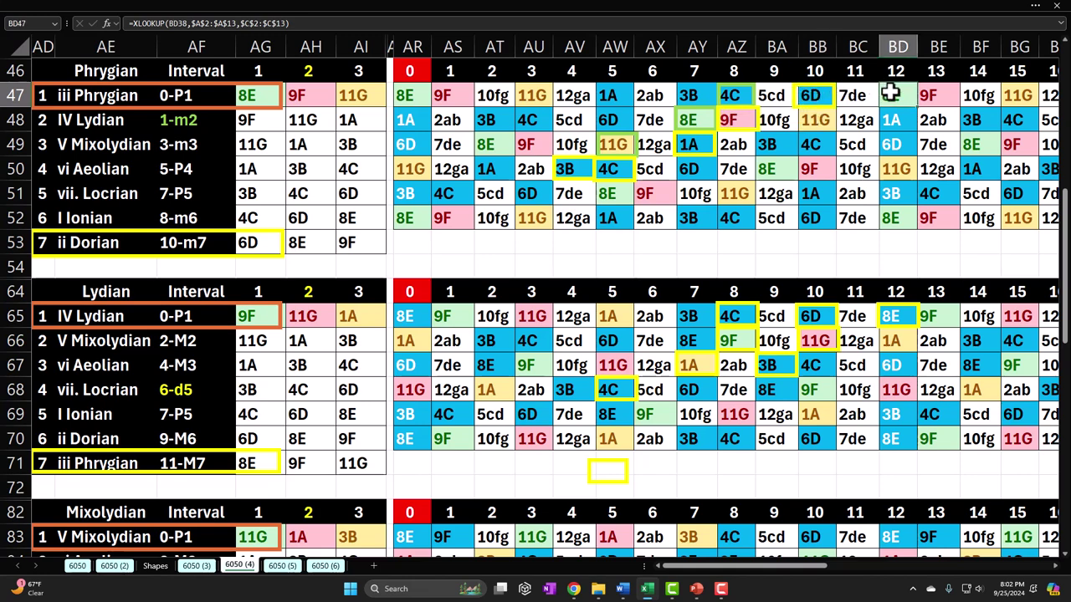
{"action": "left_click", "coordinate": [824, 123]}
{"action": "left_click", "coordinate": [776, 144]}
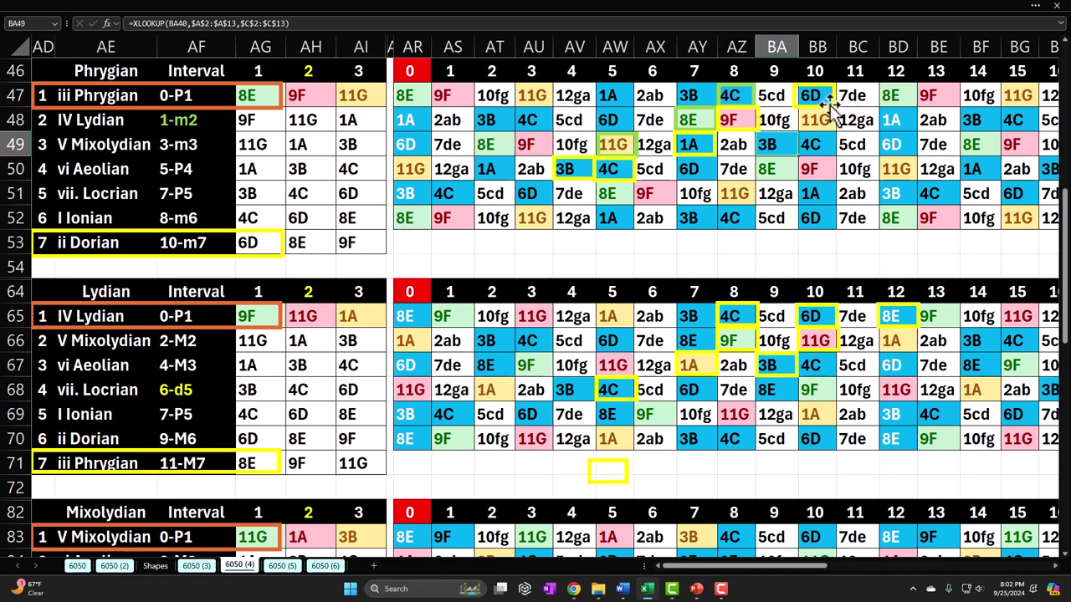
Compare the Phrygian notes BD47 and BE47 at frets 12 and 13, and follow the shape down through BD48 to BB49
{"action": "left_click", "coordinate": [895, 97]}
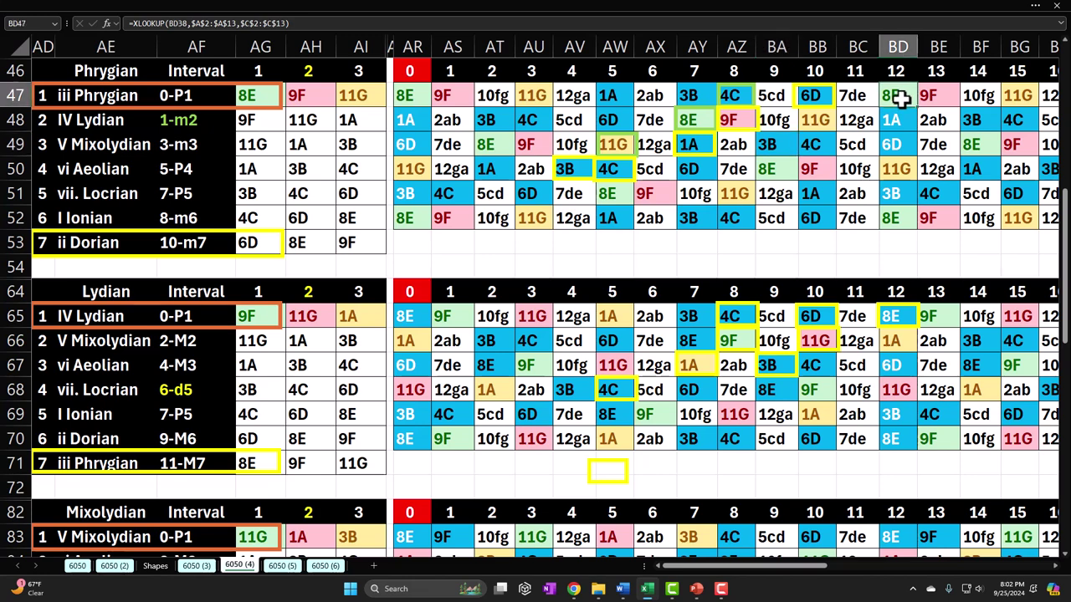
{"action": "left_click", "coordinate": [937, 96]}
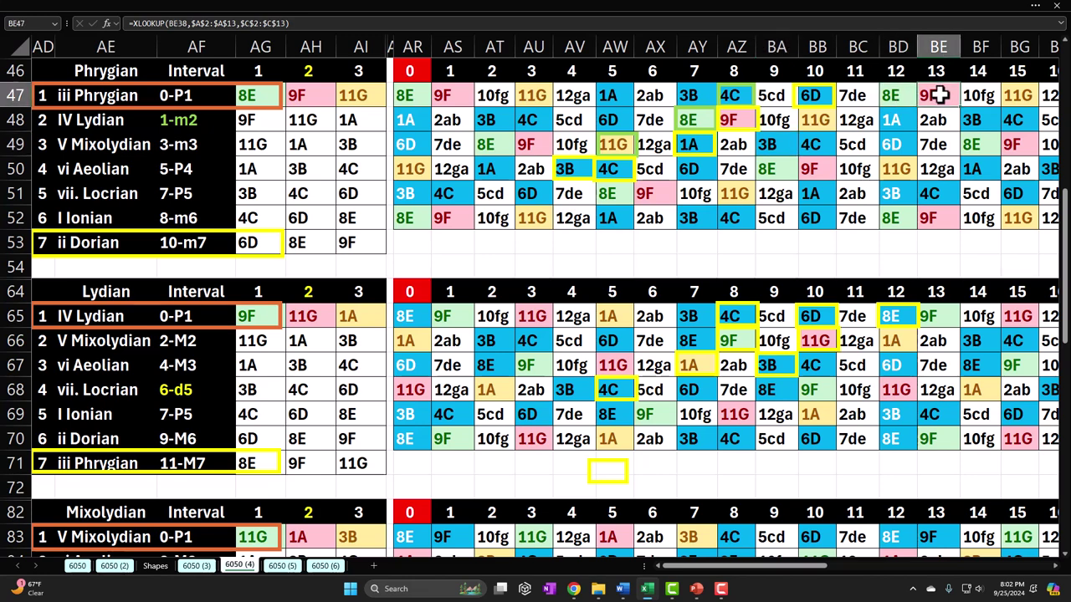
{"action": "left_click", "coordinate": [913, 97]}
{"action": "left_click", "coordinate": [927, 94]}
{"action": "left_click", "coordinate": [901, 112]}
{"action": "left_click", "coordinate": [808, 147]}
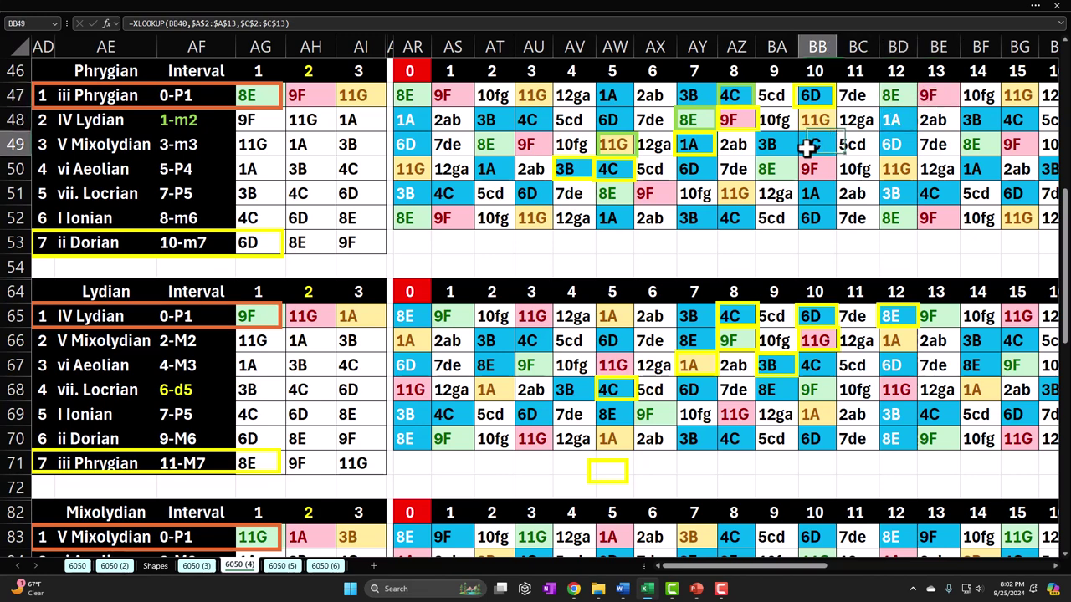
Trace the Phrygian shape from BD48 and BE47 through BB48 to the notes BA49 and BB49
{"action": "left_click", "coordinate": [891, 116]}
{"action": "left_click", "coordinate": [928, 93]}
{"action": "left_click", "coordinate": [812, 119]}
{"action": "left_click", "coordinate": [874, 117]}
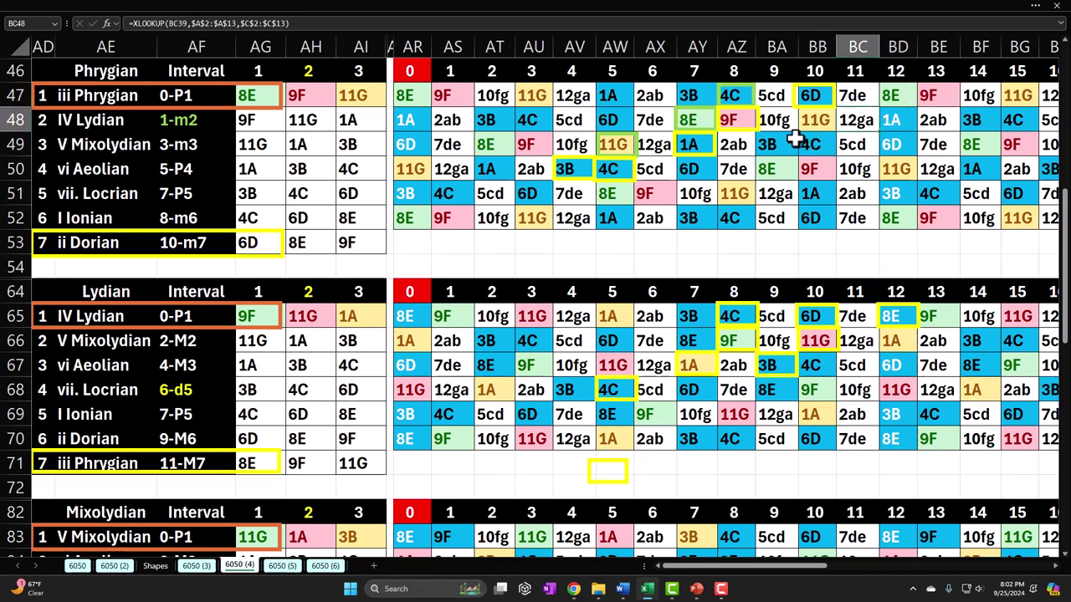
{"action": "left_click", "coordinate": [778, 144]}
{"action": "left_click", "coordinate": [814, 144]}
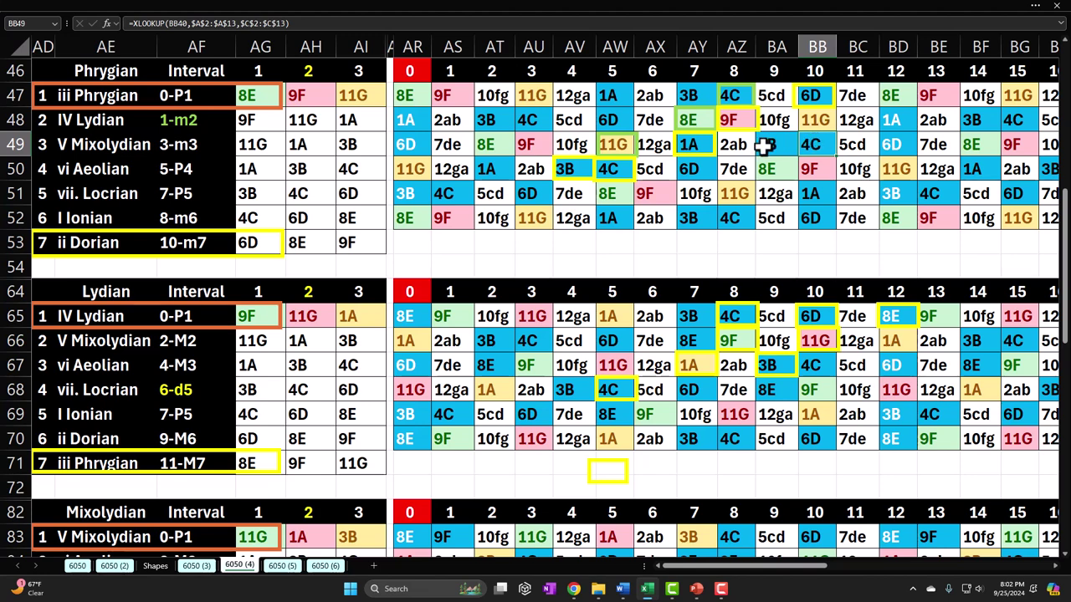
Highlight the Phrygian positions at frets 0 to 3 in AR47:AU52 and frets 5 to 8 in AW47:AZ52, ending on AW47:AY51
{"action": "left_click_drag", "start_coordinate": [415, 98], "coordinate": [520, 213]}
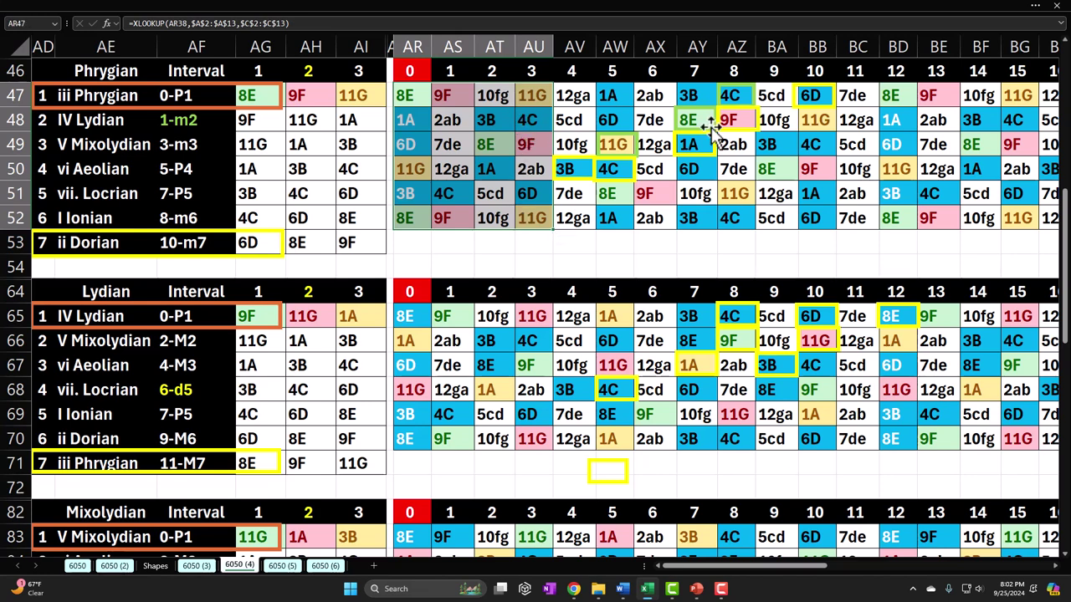
{"action": "left_click_drag", "start_coordinate": [613, 97], "coordinate": [724, 215]}
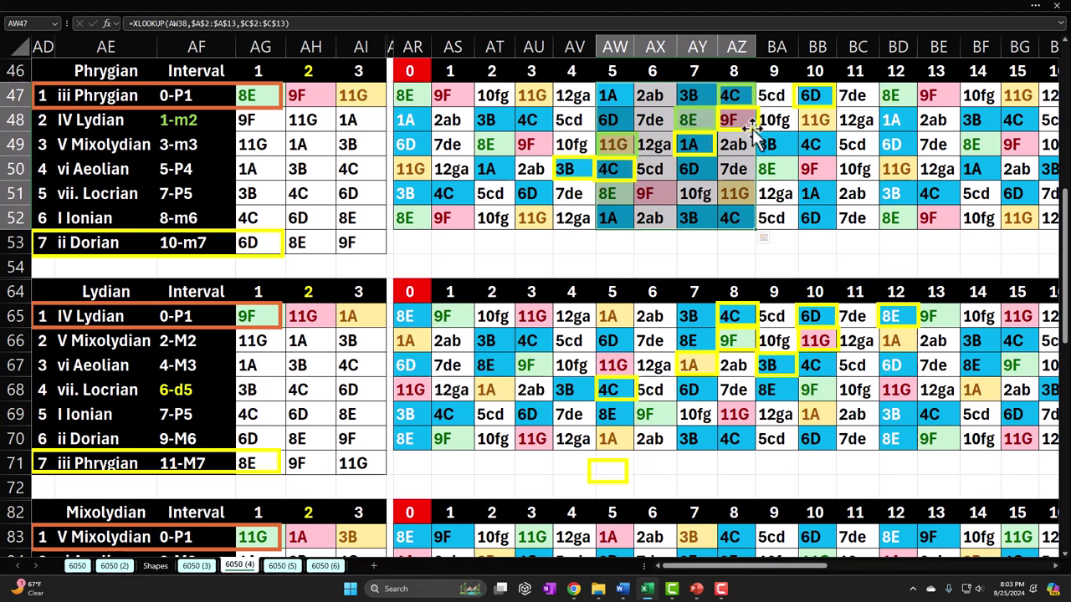
{"action": "left_click_drag", "start_coordinate": [612, 96], "coordinate": [697, 201]}
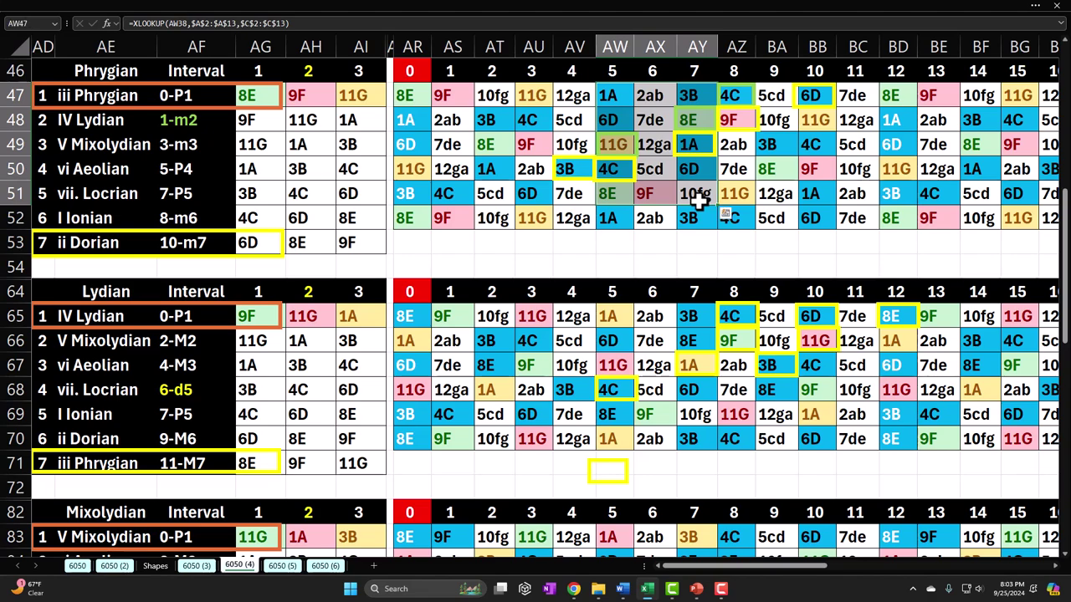
Look over the Lydian and Mixolydian tables, and go back to the yellow-framed C in AZ29 of the Dorian table
{"action": "scroll", "coordinate": [697, 201], "scroll_direction": "down", "scroll_amount": 3}
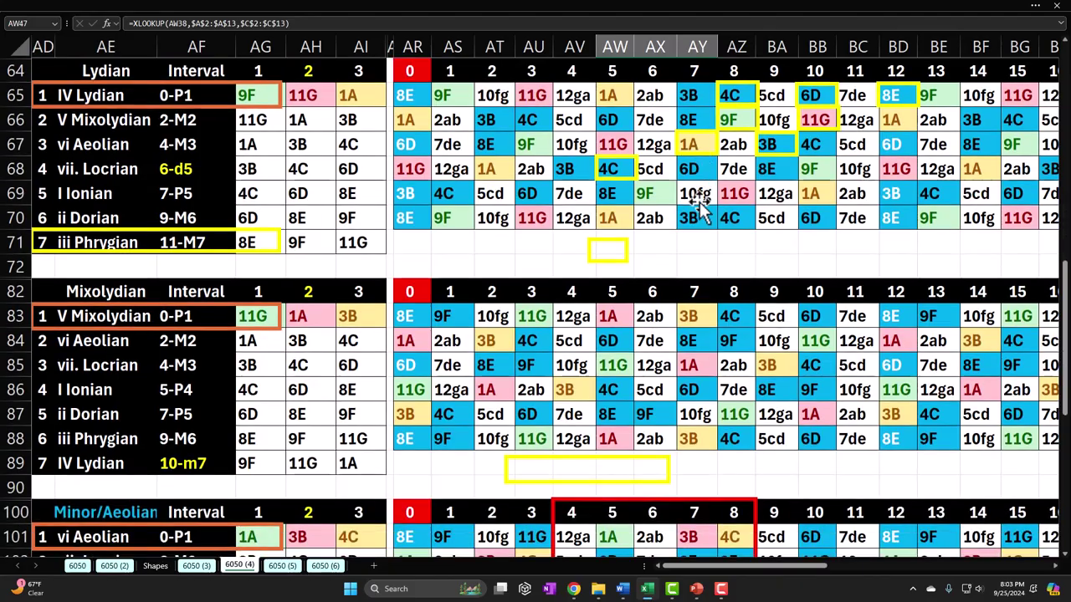
{"action": "scroll", "coordinate": [697, 201], "scroll_direction": "down", "scroll_amount": 3}
{"action": "scroll", "coordinate": [697, 201], "scroll_direction": "up", "scroll_amount": 6}
{"action": "scroll", "coordinate": [697, 200], "scroll_direction": "down", "scroll_amount": 1}
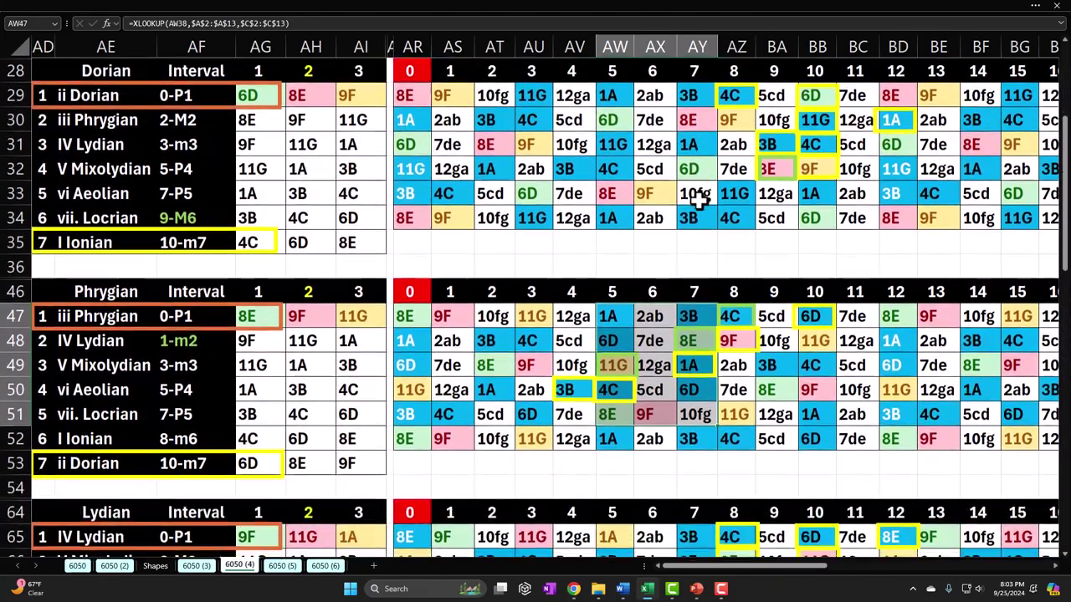
{"action": "left_click", "coordinate": [732, 95]}
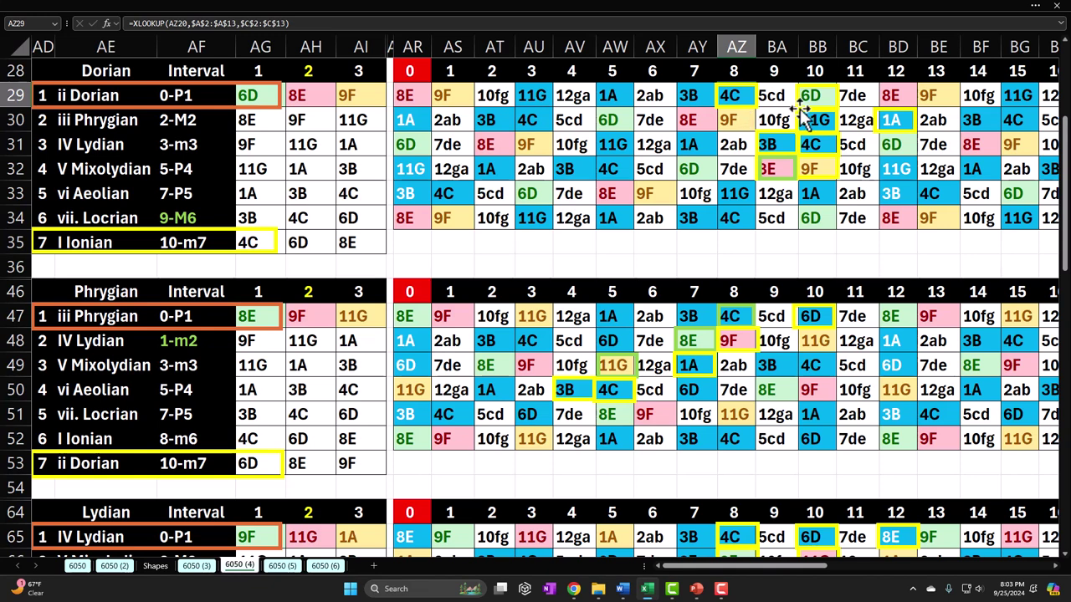
Move the green frame off the Dorian E in BA32, across the fretboard at frets 7 to 12, and park it in row 36 under fret 6
{"action": "left_click_drag", "start_coordinate": [780, 169], "coordinate": [710, 152]}
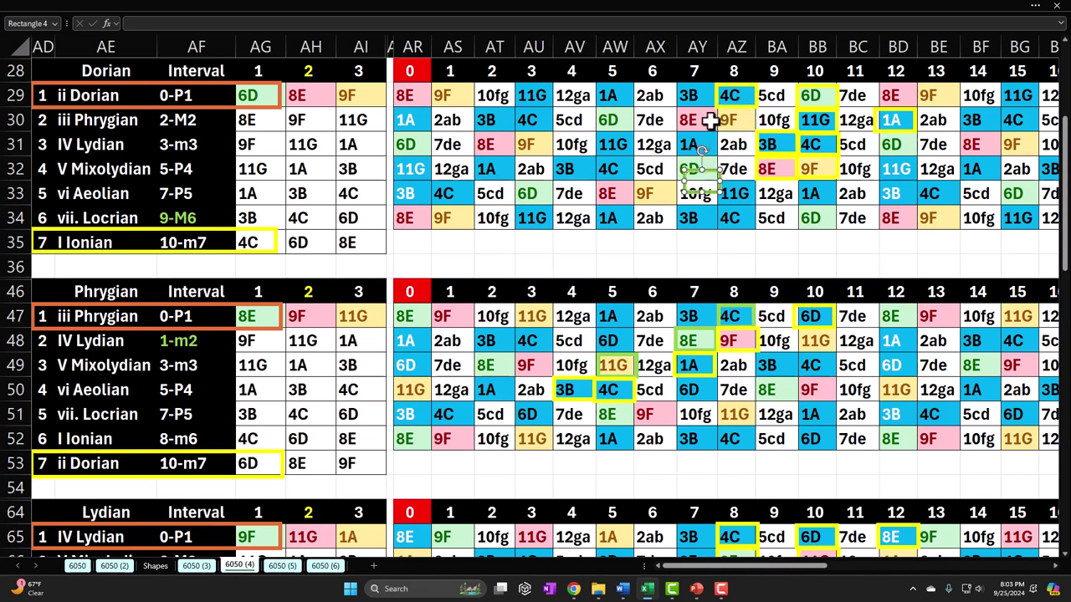
{"action": "left_click_drag", "start_coordinate": [745, 70], "coordinate": [892, 227]}
{"action": "left_click_drag", "start_coordinate": [715, 166], "coordinate": [849, 214]}
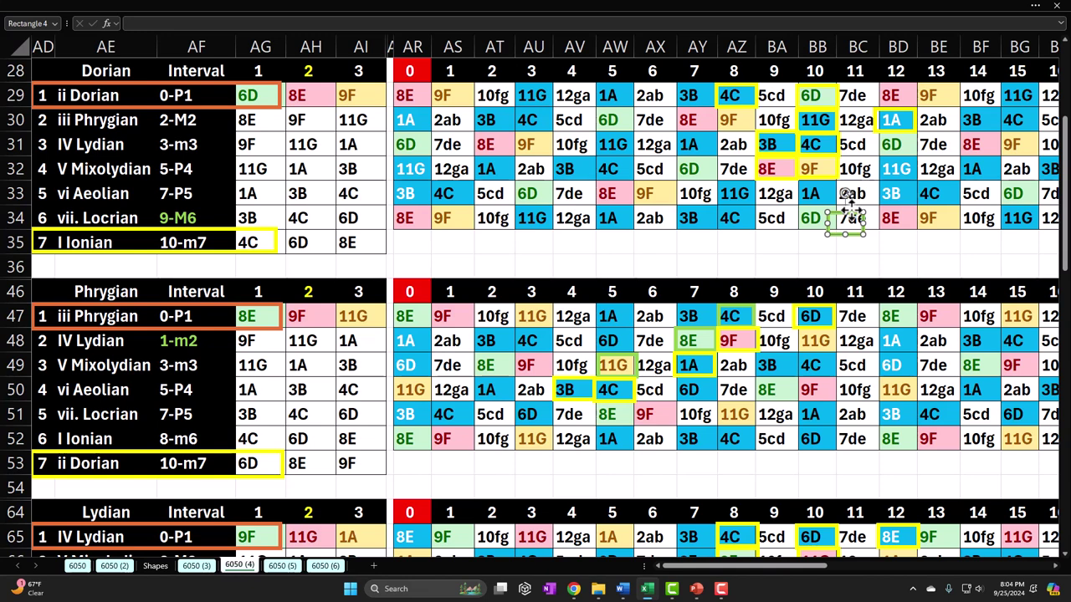
{"action": "left_click_drag", "start_coordinate": [847, 199], "coordinate": [766, 115]}
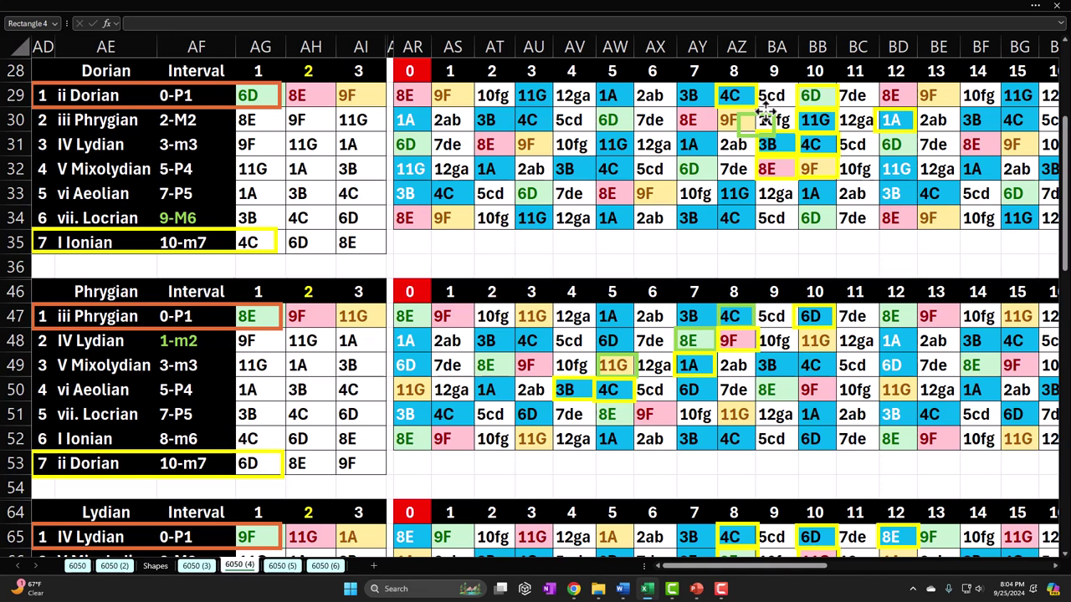
{"action": "left_click_drag", "start_coordinate": [766, 111], "coordinate": [889, 104]}
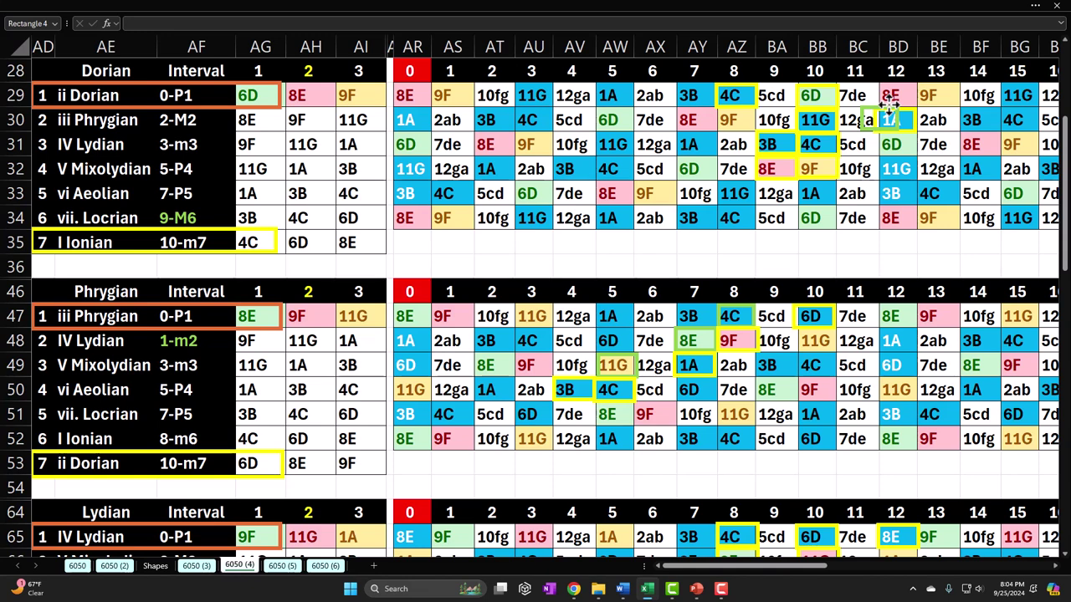
{"action": "left_click_drag", "start_coordinate": [890, 105], "coordinate": [676, 249]}
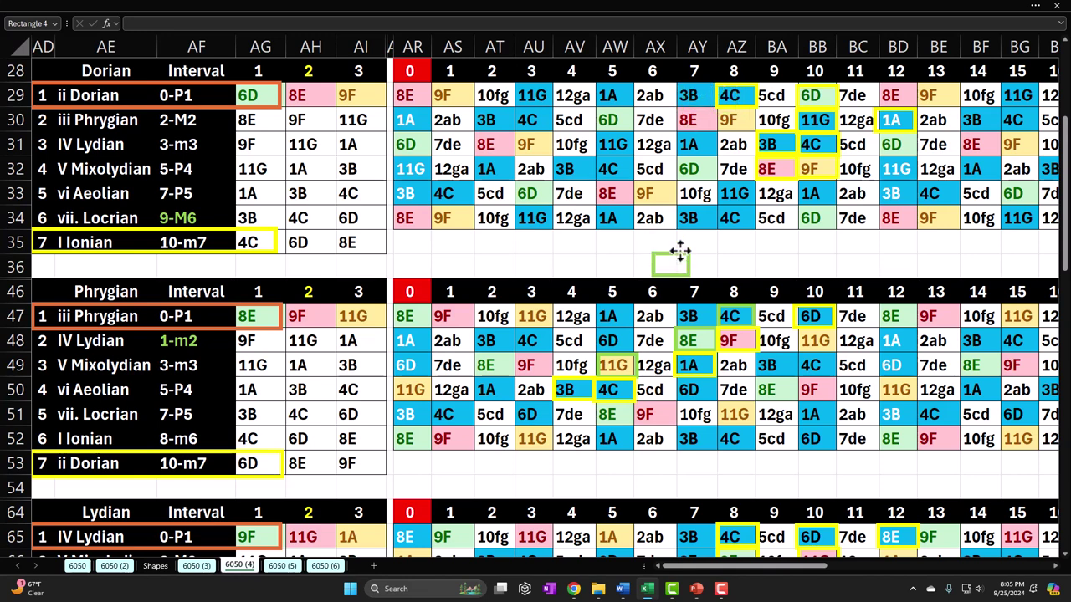
Compare the Dorian position blocks AY29:BB34, AY29:BC34 and BA29:BD34, and pick out the yellow-framed C in AZ29
{"action": "left_click_drag", "start_coordinate": [696, 94], "coordinate": [812, 210]}
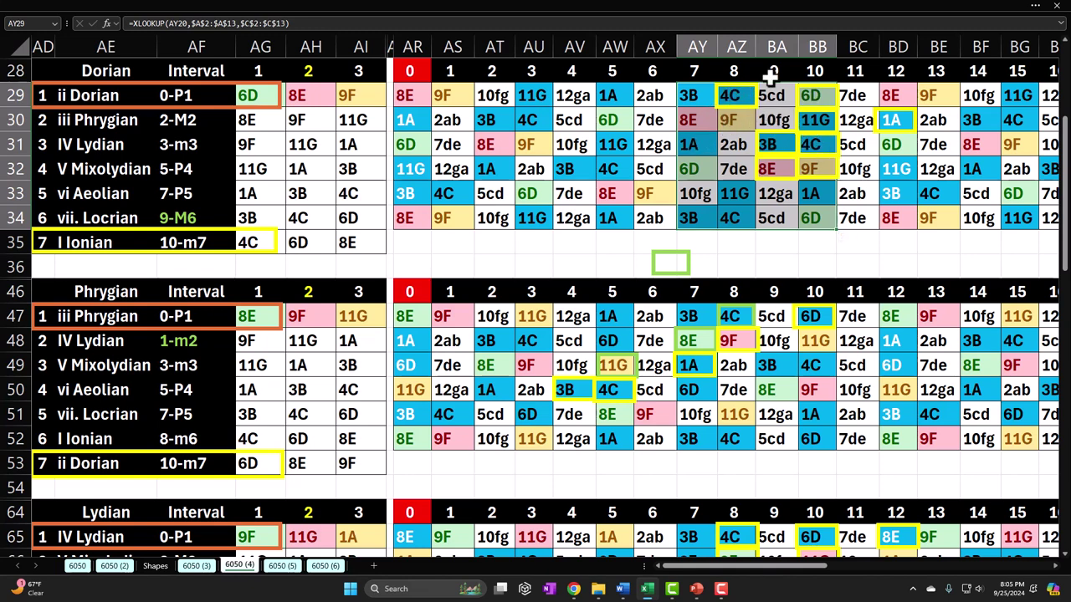
{"action": "left_click_drag", "start_coordinate": [693, 96], "coordinate": [841, 217]}
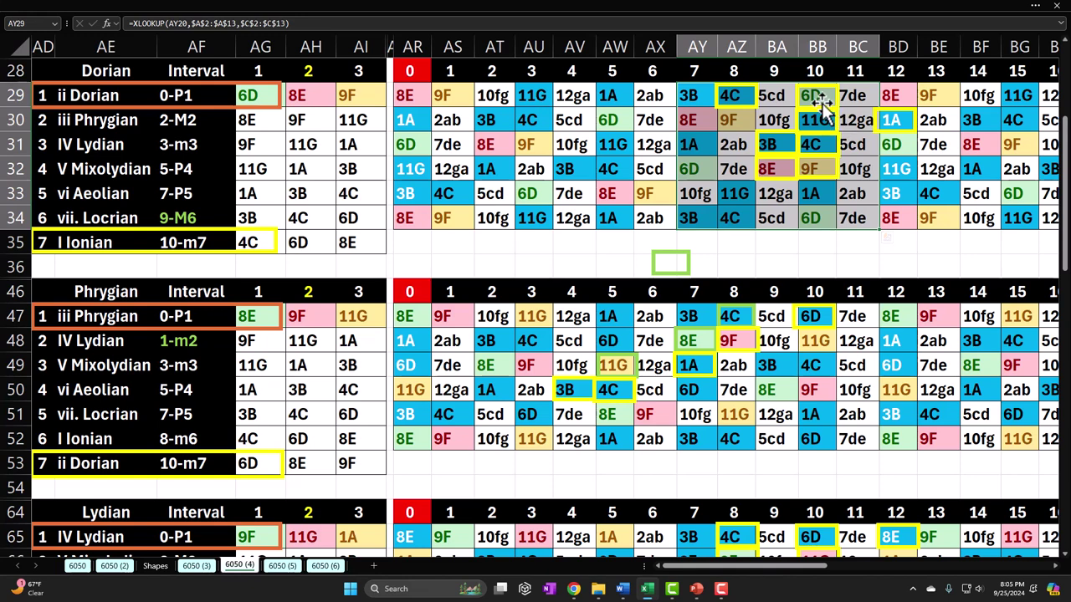
{"action": "left_click", "coordinate": [777, 96]}
{"action": "left_click_drag", "start_coordinate": [776, 95], "coordinate": [892, 215]}
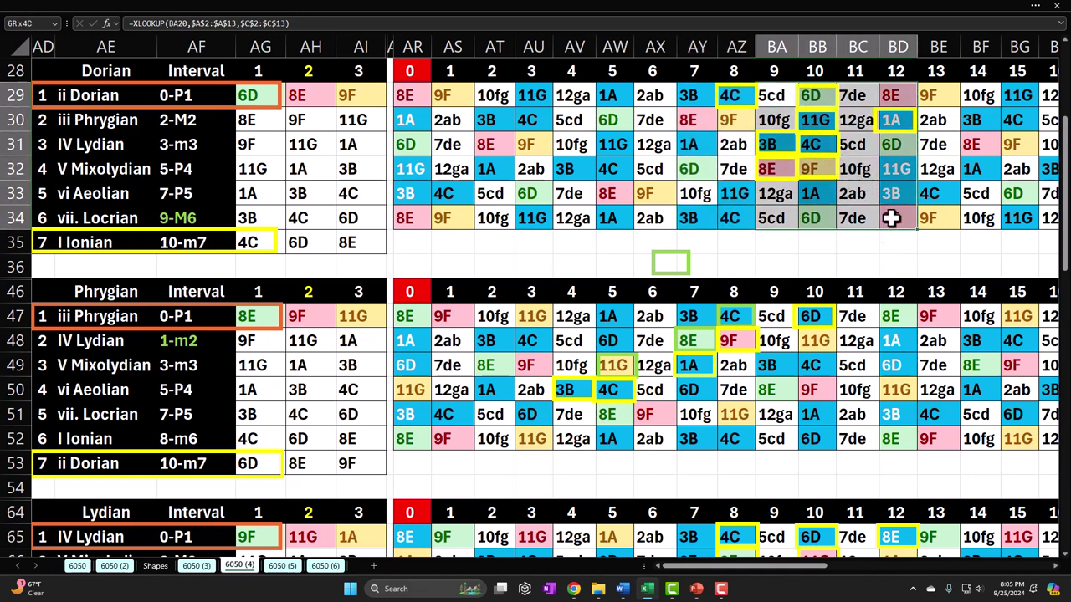
{"action": "left_click", "coordinate": [735, 96]}
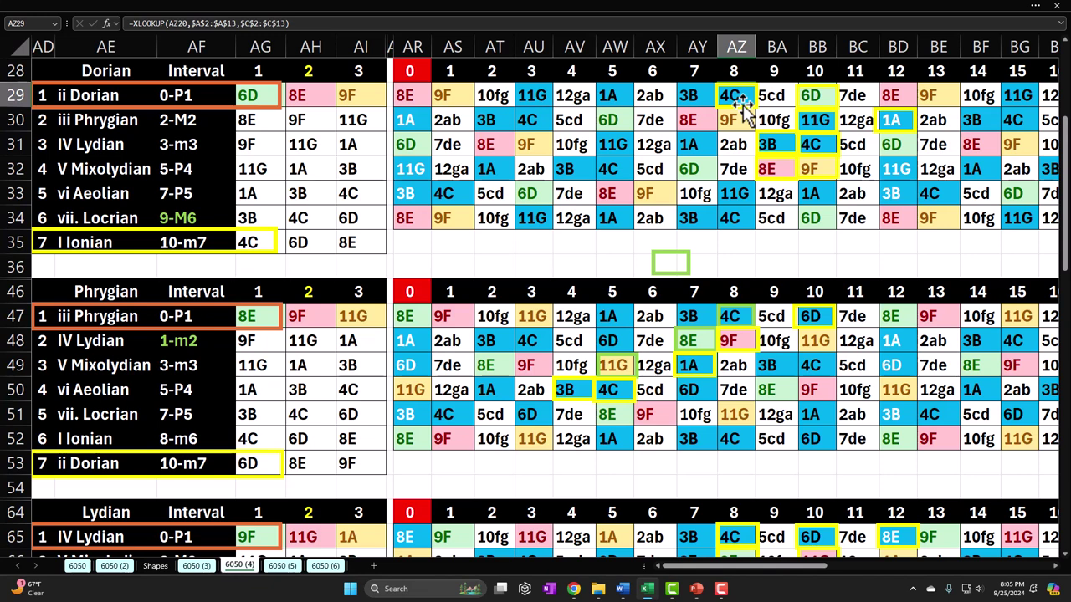
{"action": "left_click", "coordinate": [741, 101]}
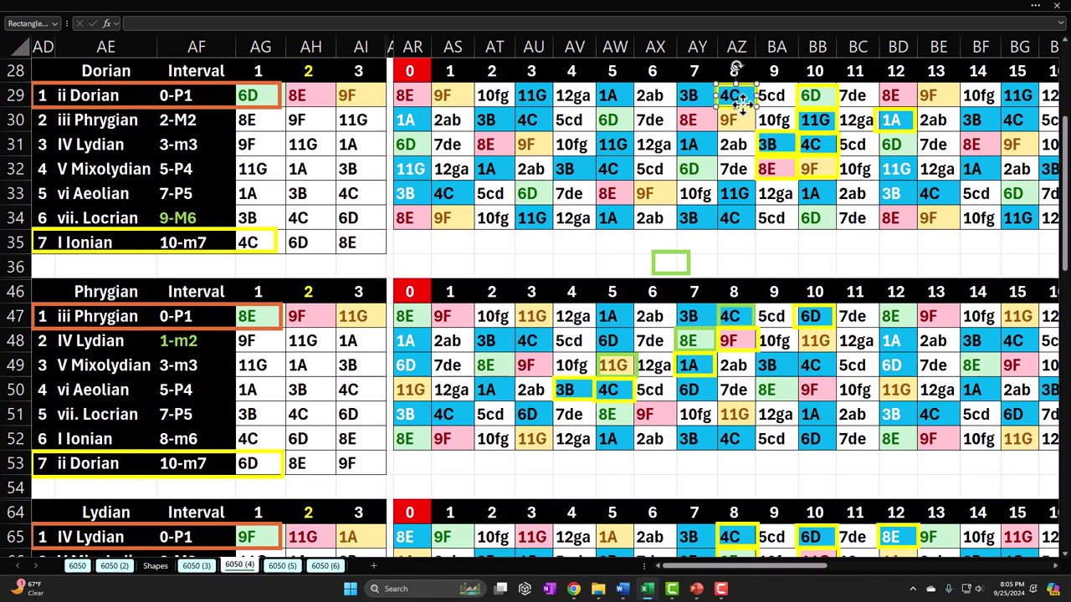
Place the green frame on the Dorian E in BA32, and shift it up beside the B in BA31
{"action": "left_click_drag", "start_coordinate": [689, 271], "coordinate": [796, 261]}
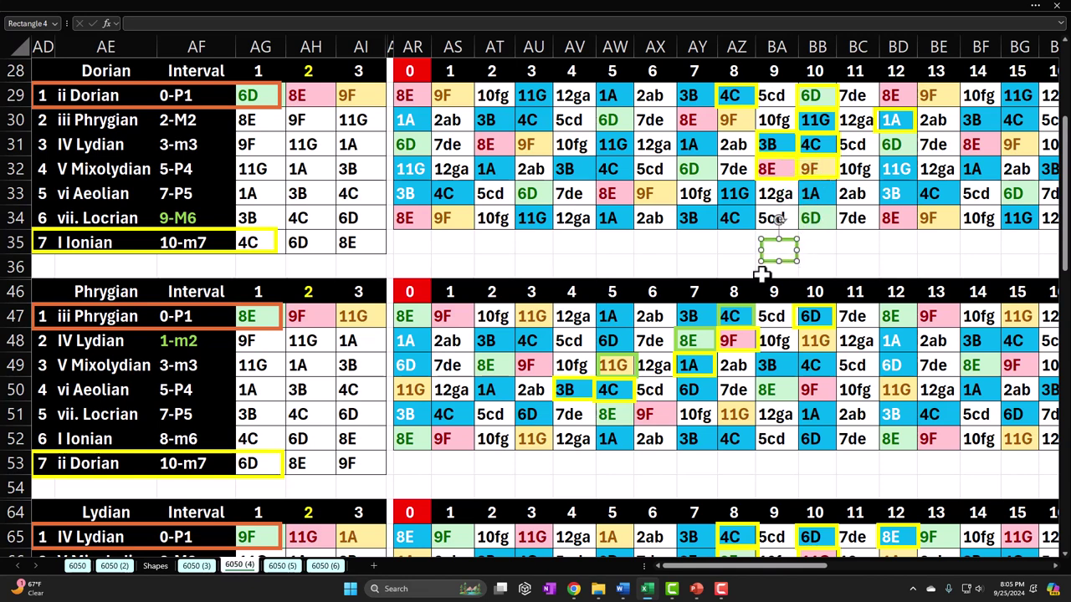
{"action": "left_click_drag", "start_coordinate": [779, 251], "coordinate": [785, 172]}
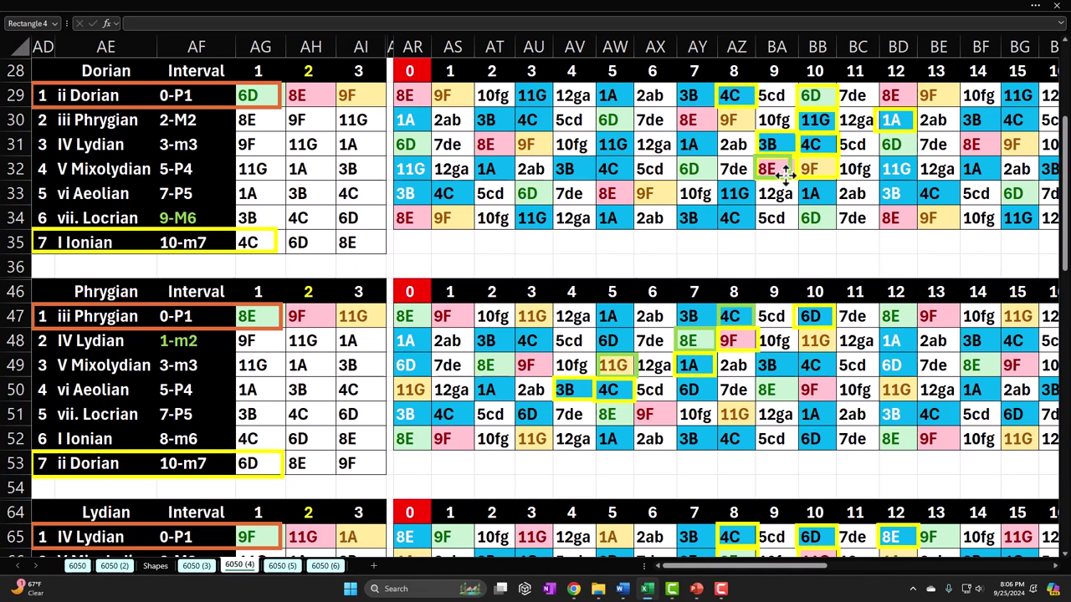
{"action": "mouse_move", "coordinate": [785, 173]}
{"action": "left_mouse_down"}
{"action": "mouse_move", "coordinate": [710, 100]}
{"action": "mouse_move", "coordinate": [740, 99]}
{"action": "mouse_move", "coordinate": [615, 125]}
{"action": "mouse_move", "coordinate": [718, 184]}
{"action": "mouse_move", "coordinate": [707, 174]}
{"action": "mouse_move", "coordinate": [793, 169]}
{"action": "left_mouse_up"}
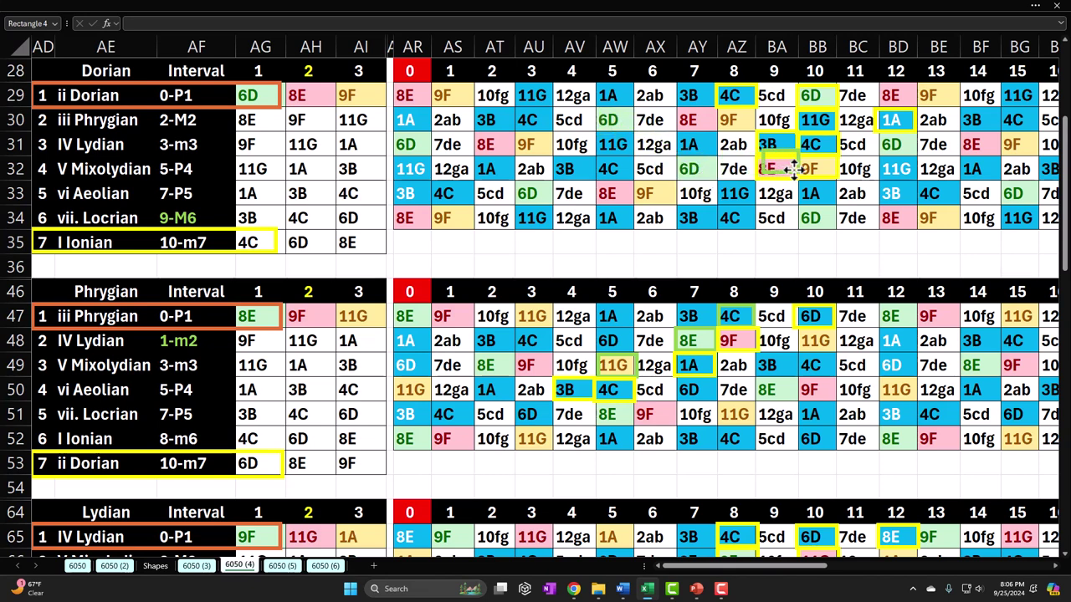
{"action": "left_click_drag", "start_coordinate": [793, 169], "coordinate": [772, 147]}
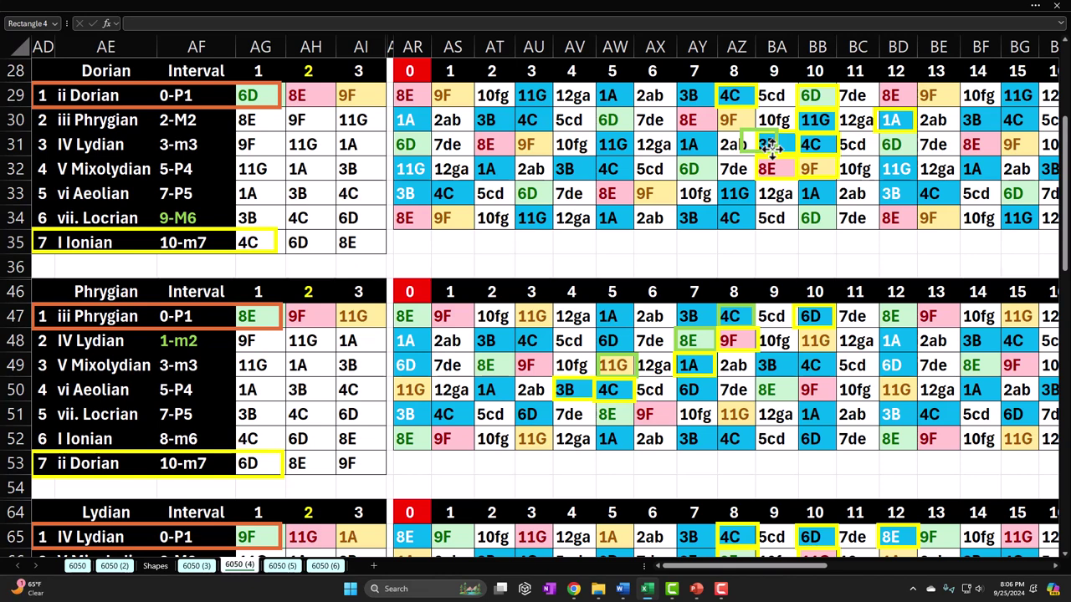
Frame the Dorian A in AW29 and the E in AY30 in green, and park the frame in the blank rows below fret 5
{"action": "left_click_drag", "start_coordinate": [768, 147], "coordinate": [632, 102]}
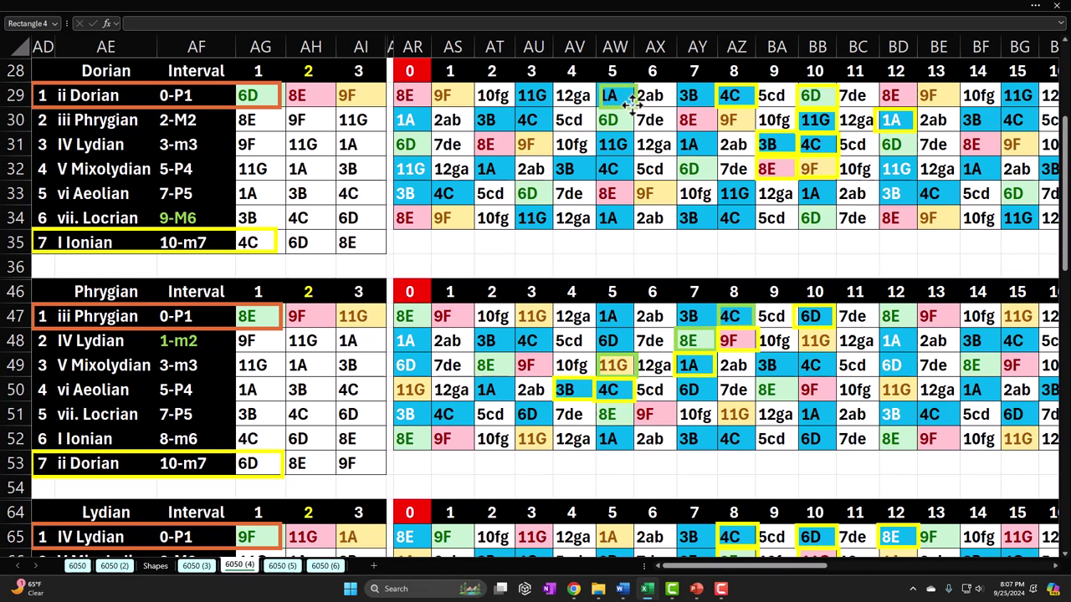
{"action": "left_click_drag", "start_coordinate": [632, 102], "coordinate": [708, 123]}
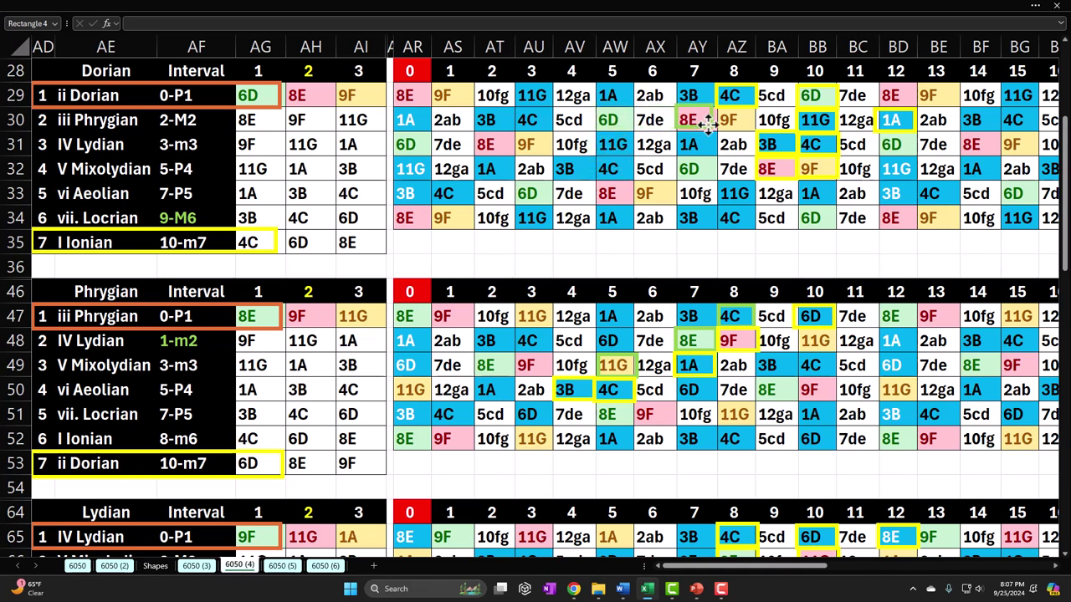
{"action": "left_click_drag", "start_coordinate": [708, 123], "coordinate": [644, 267]}
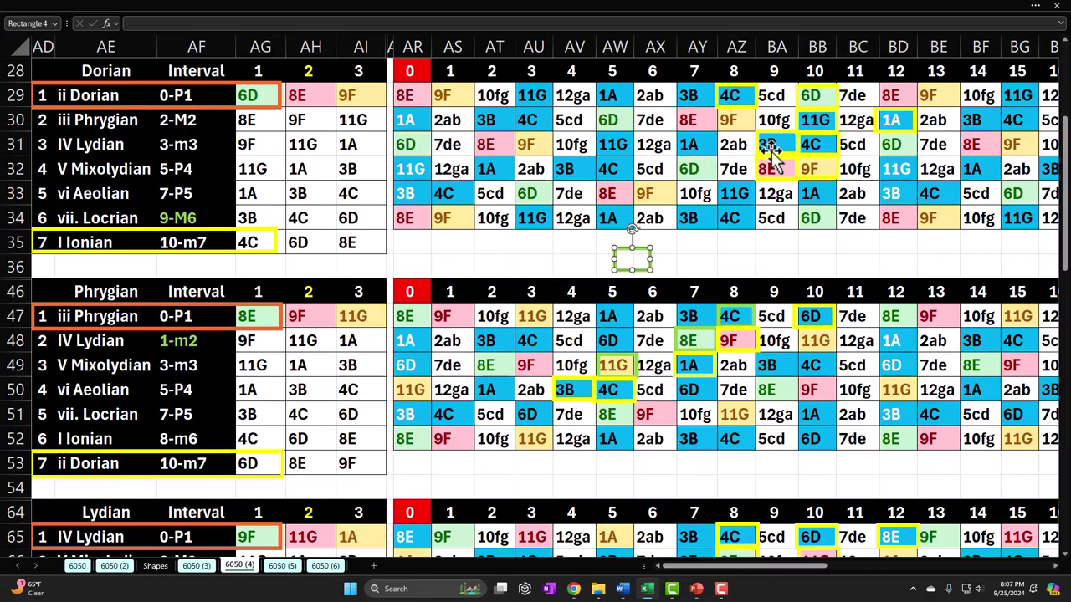
{"action": "left_click", "coordinate": [674, 589]}
{"action": "left_click_drag", "start_coordinate": [721, 435], "coordinate": [1000, 440]}
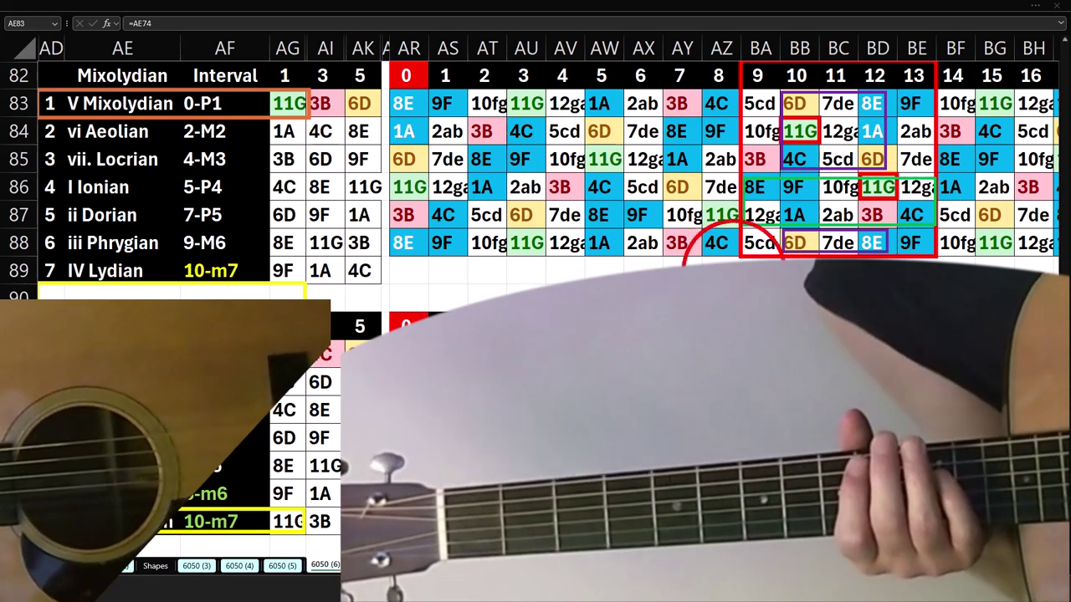
Examine the red-framed Mixolydian position at frets 9 to 13, and compare V Mixolydian with I Ionian among degrees 1 to 7
{"action": "left_click", "coordinate": [742, 256]}
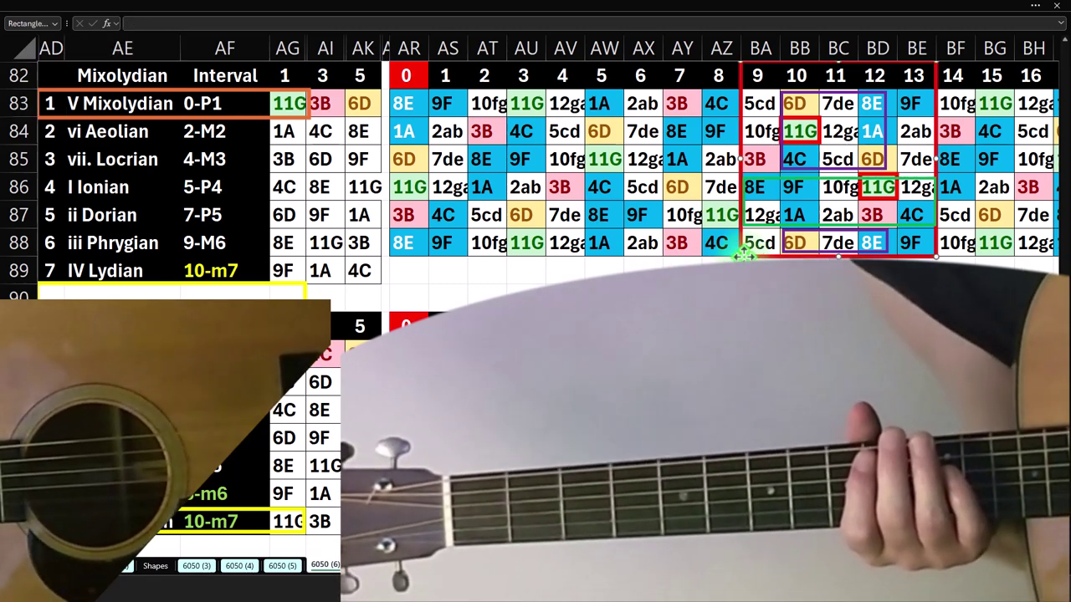
{"action": "left_click", "coordinate": [134, 100]}
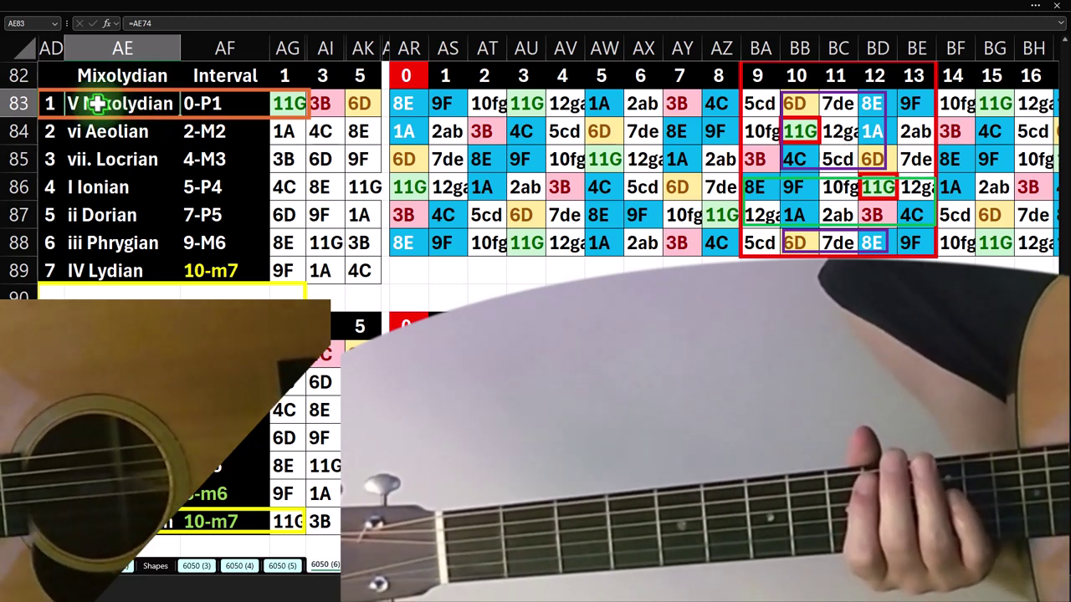
{"action": "left_click", "coordinate": [130, 189]}
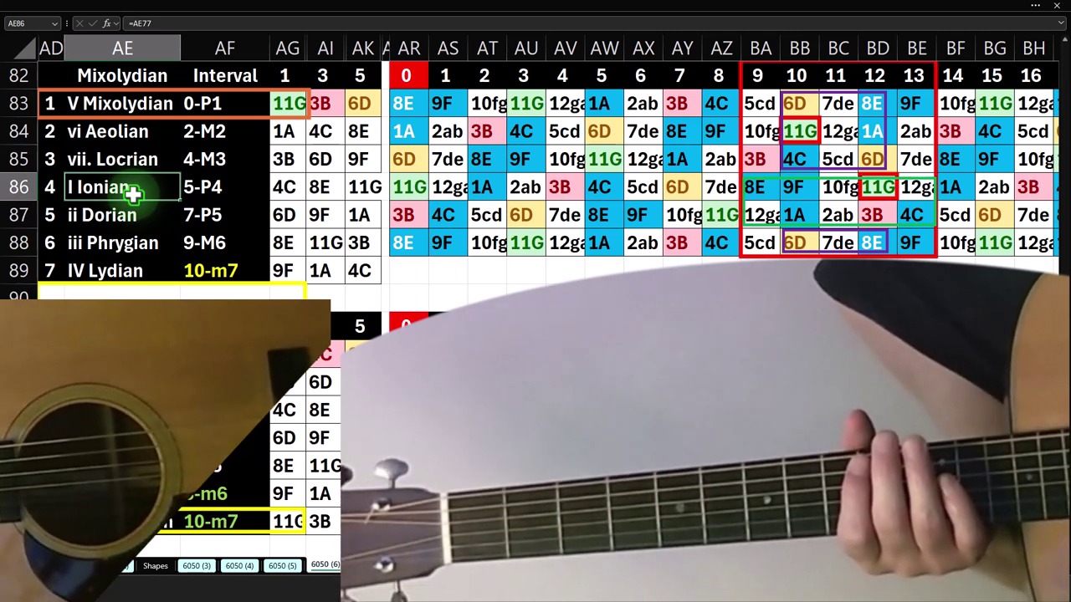
{"action": "left_click", "coordinate": [123, 102]}
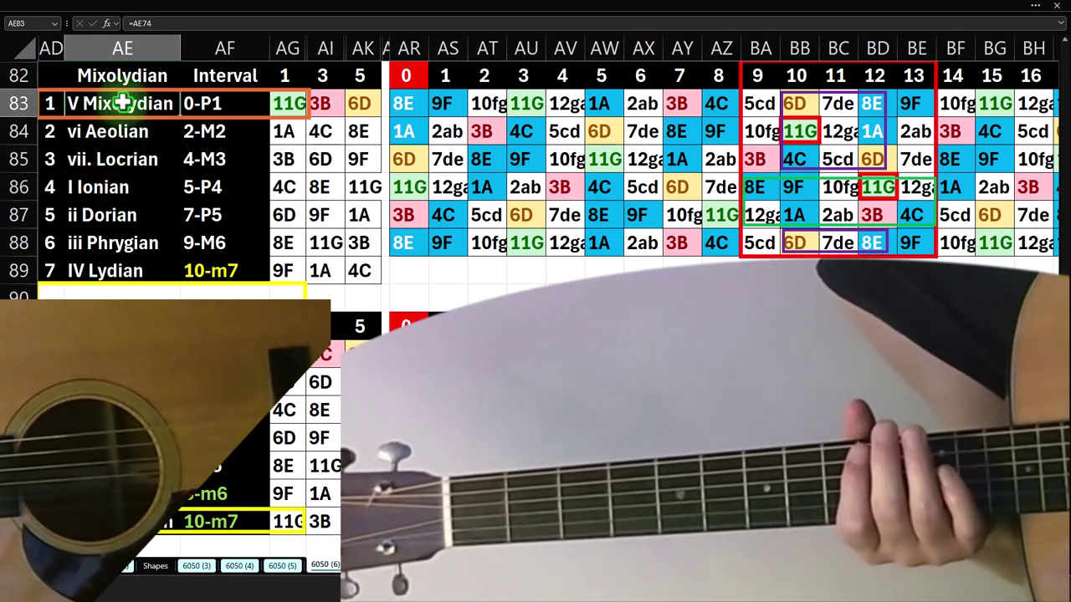
{"action": "left_click", "coordinate": [114, 75]}
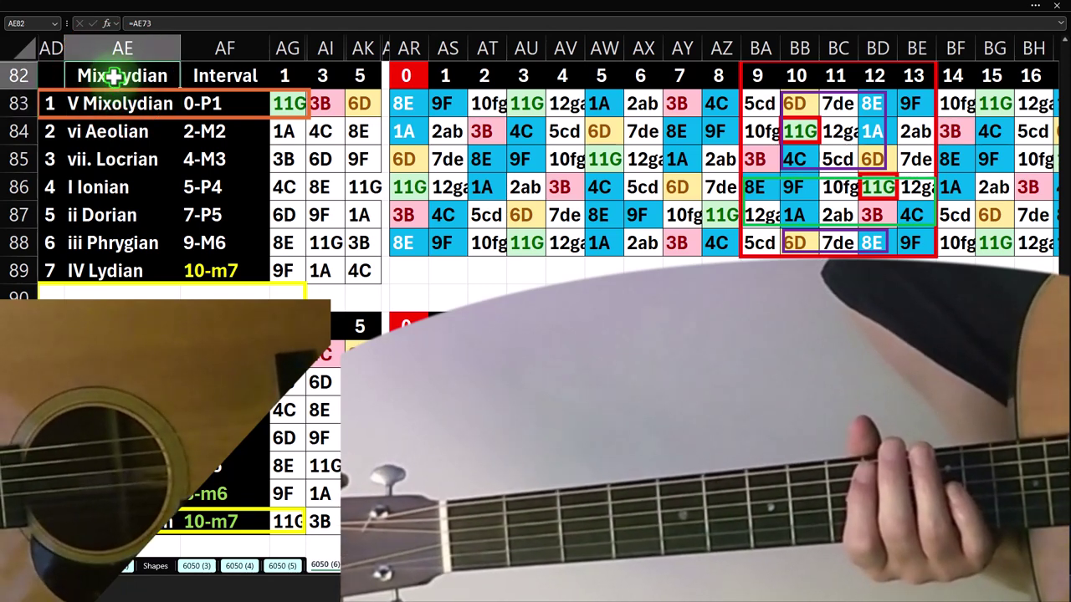
{"action": "left_click_drag", "start_coordinate": [50, 104], "coordinate": [50, 262]}
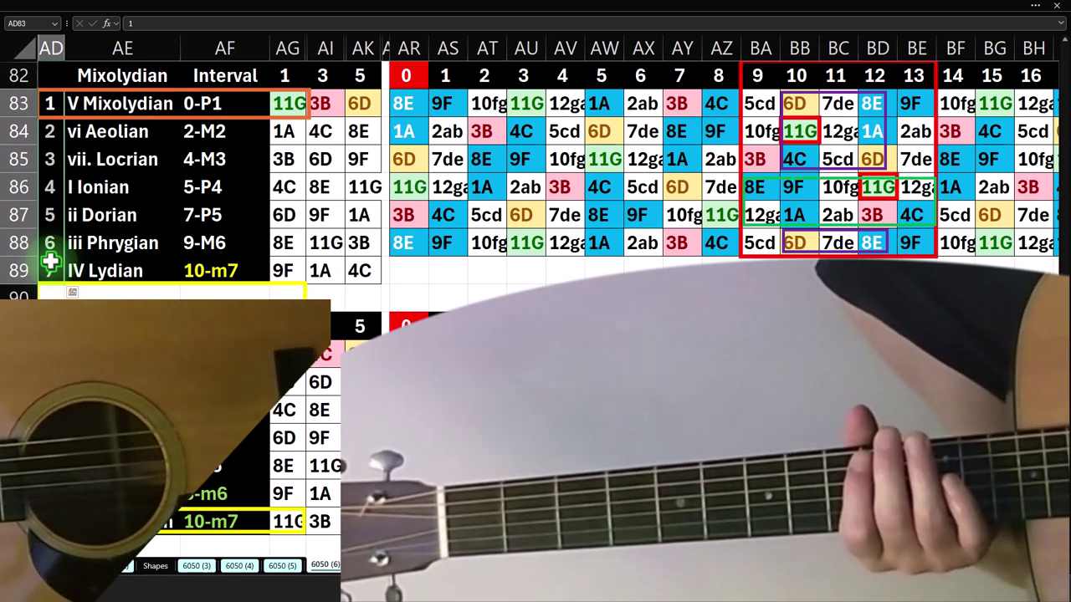
{"action": "left_click", "coordinate": [134, 103]}
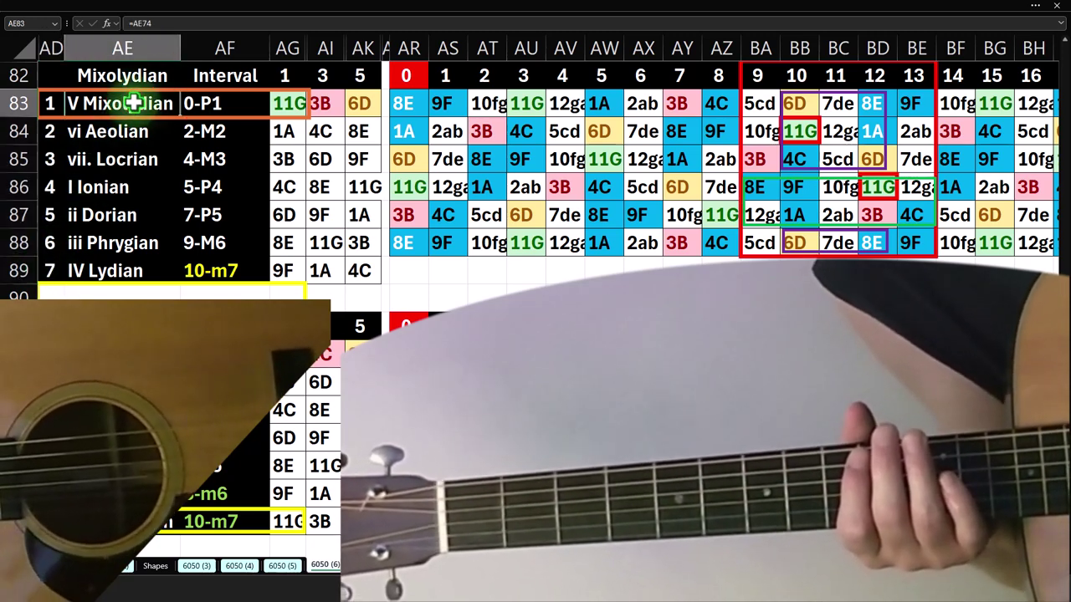